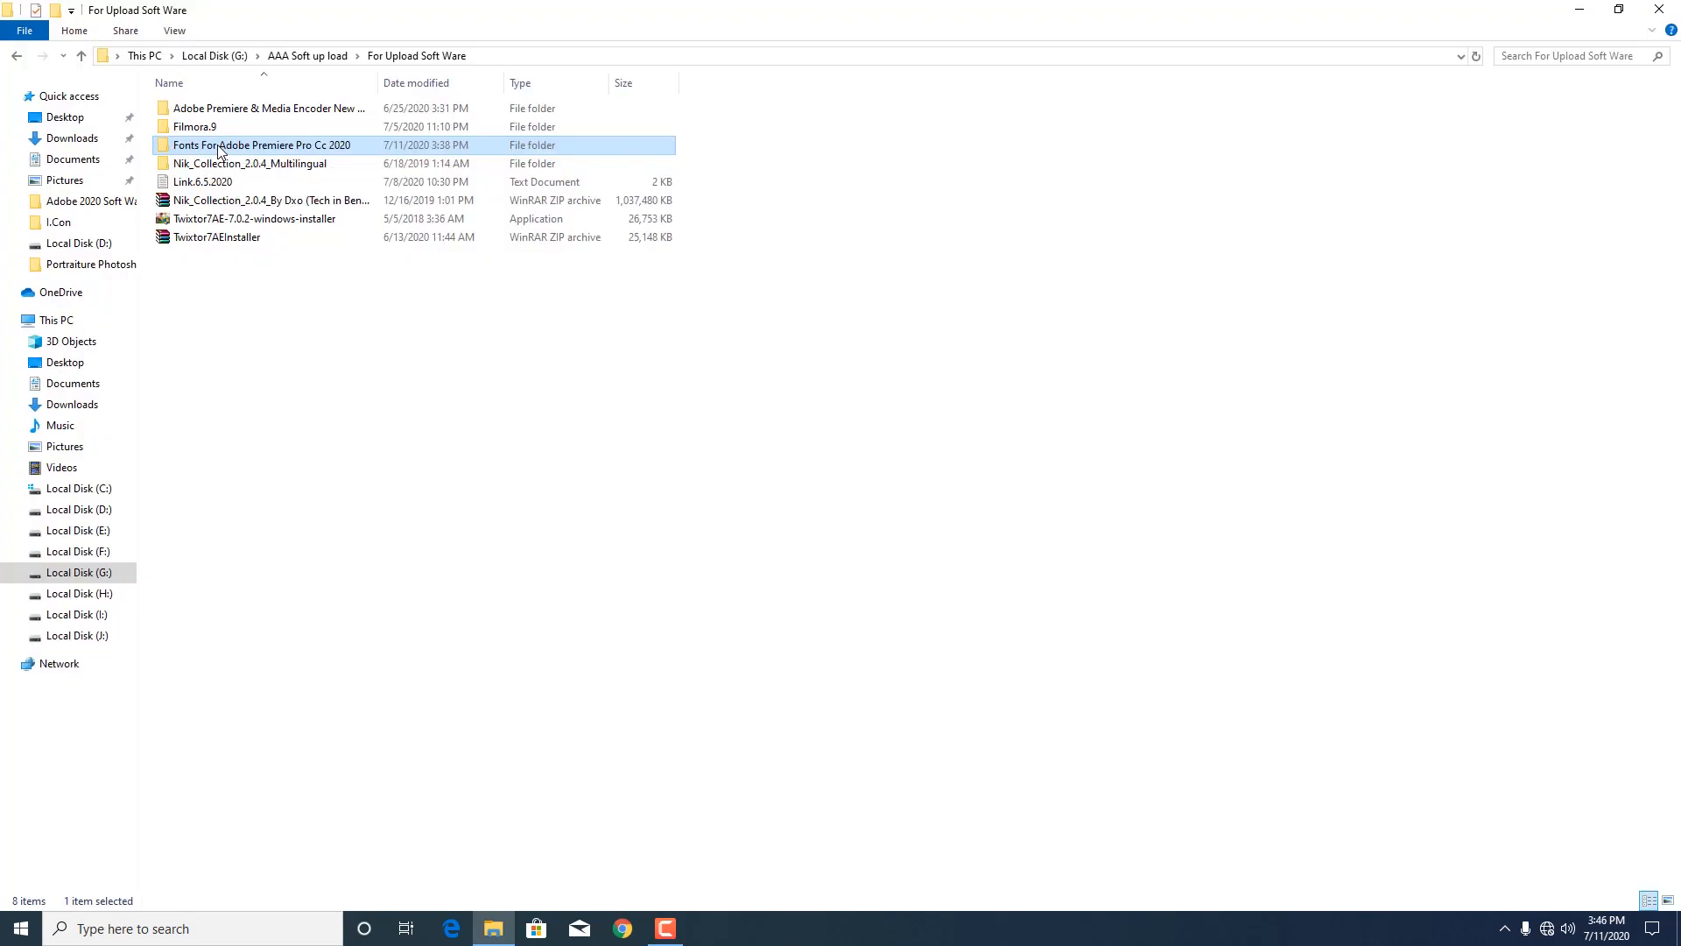
- Install Pak-Urdu-Installer from the 1.Pak-Urdu-Installer folder in Fonts For Adobe Premiere Pro Cc 2020, choosing to restart the computer later
double_click(219, 145)
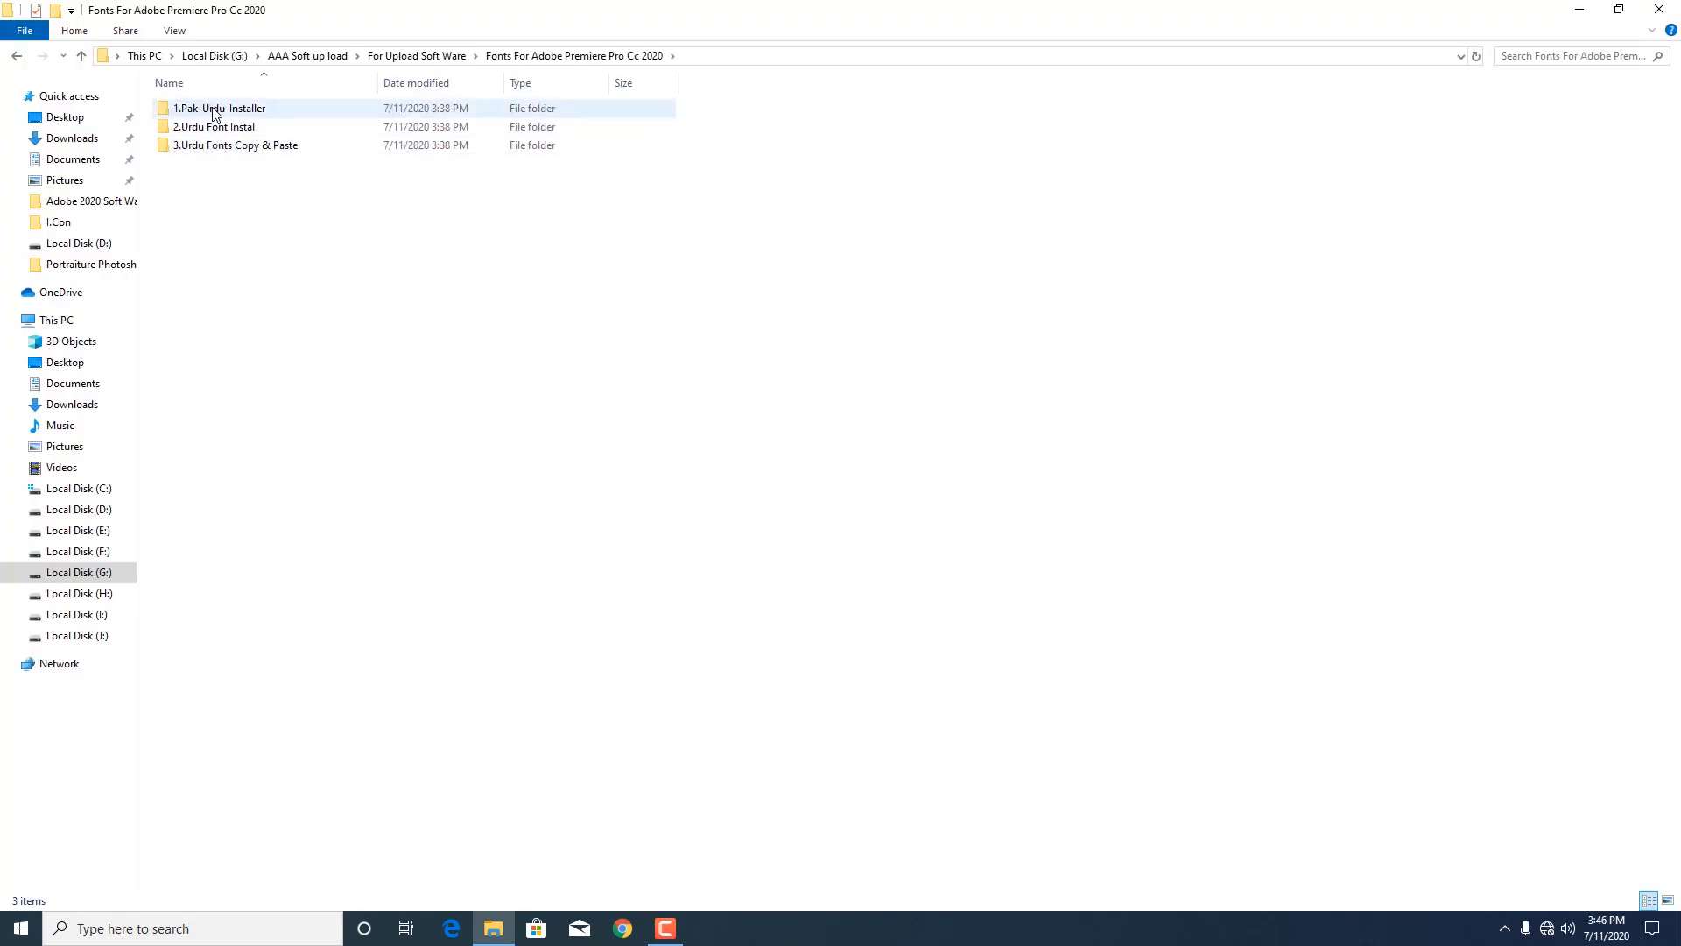
double_click(212, 110)
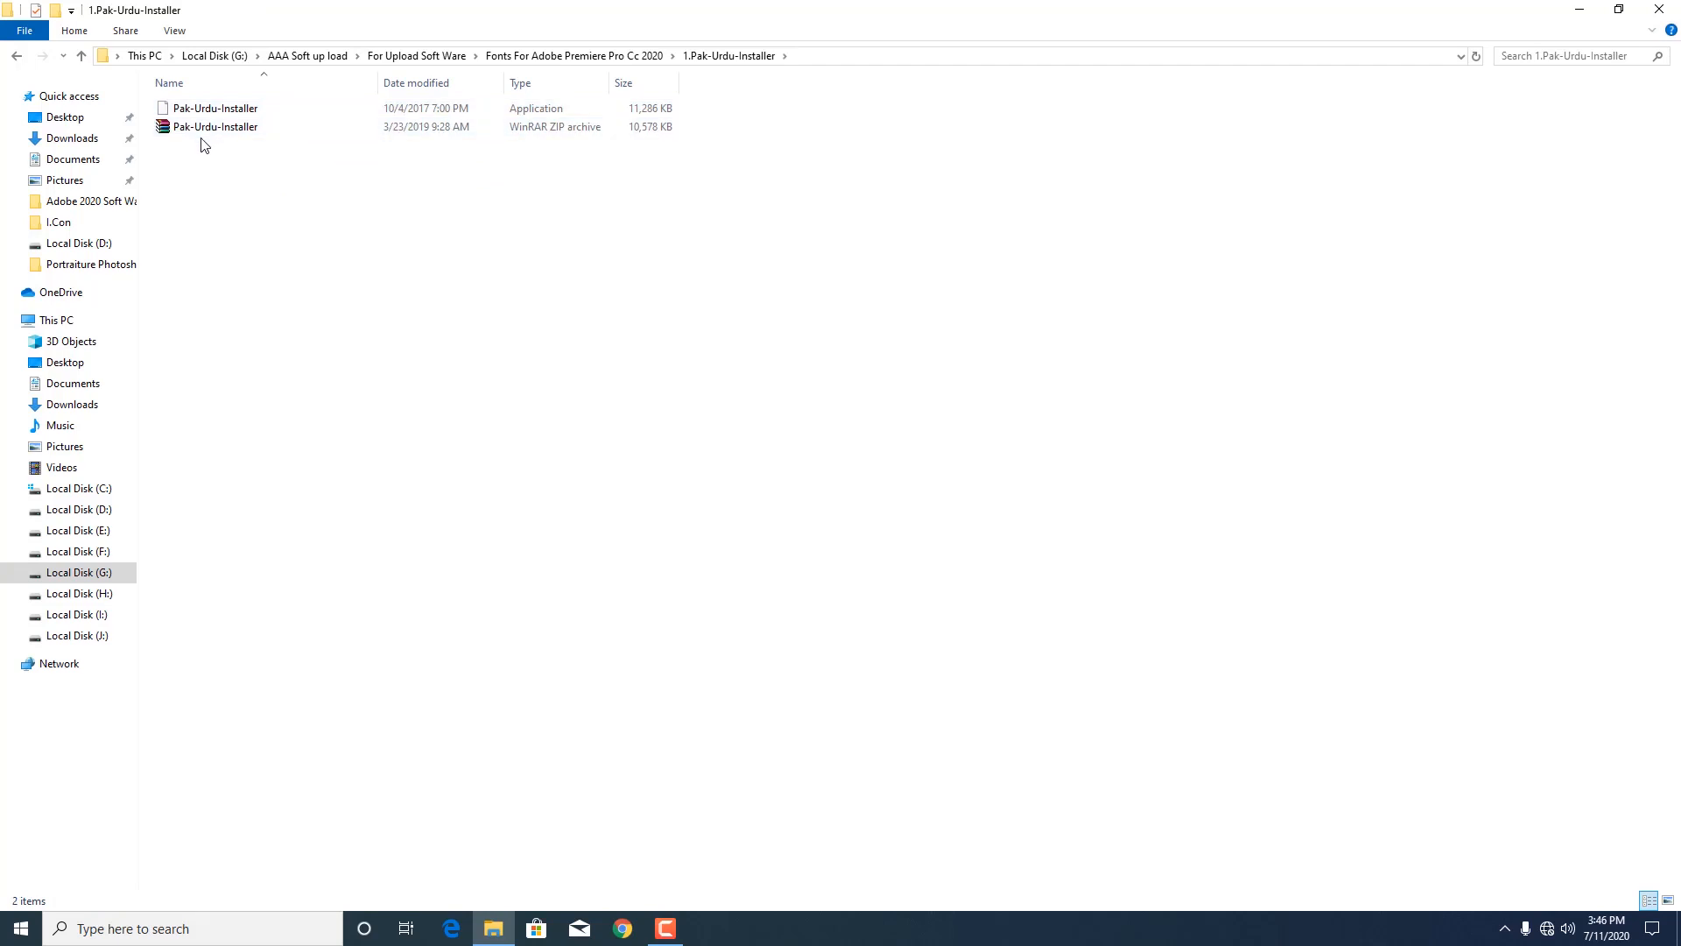
click(213, 110)
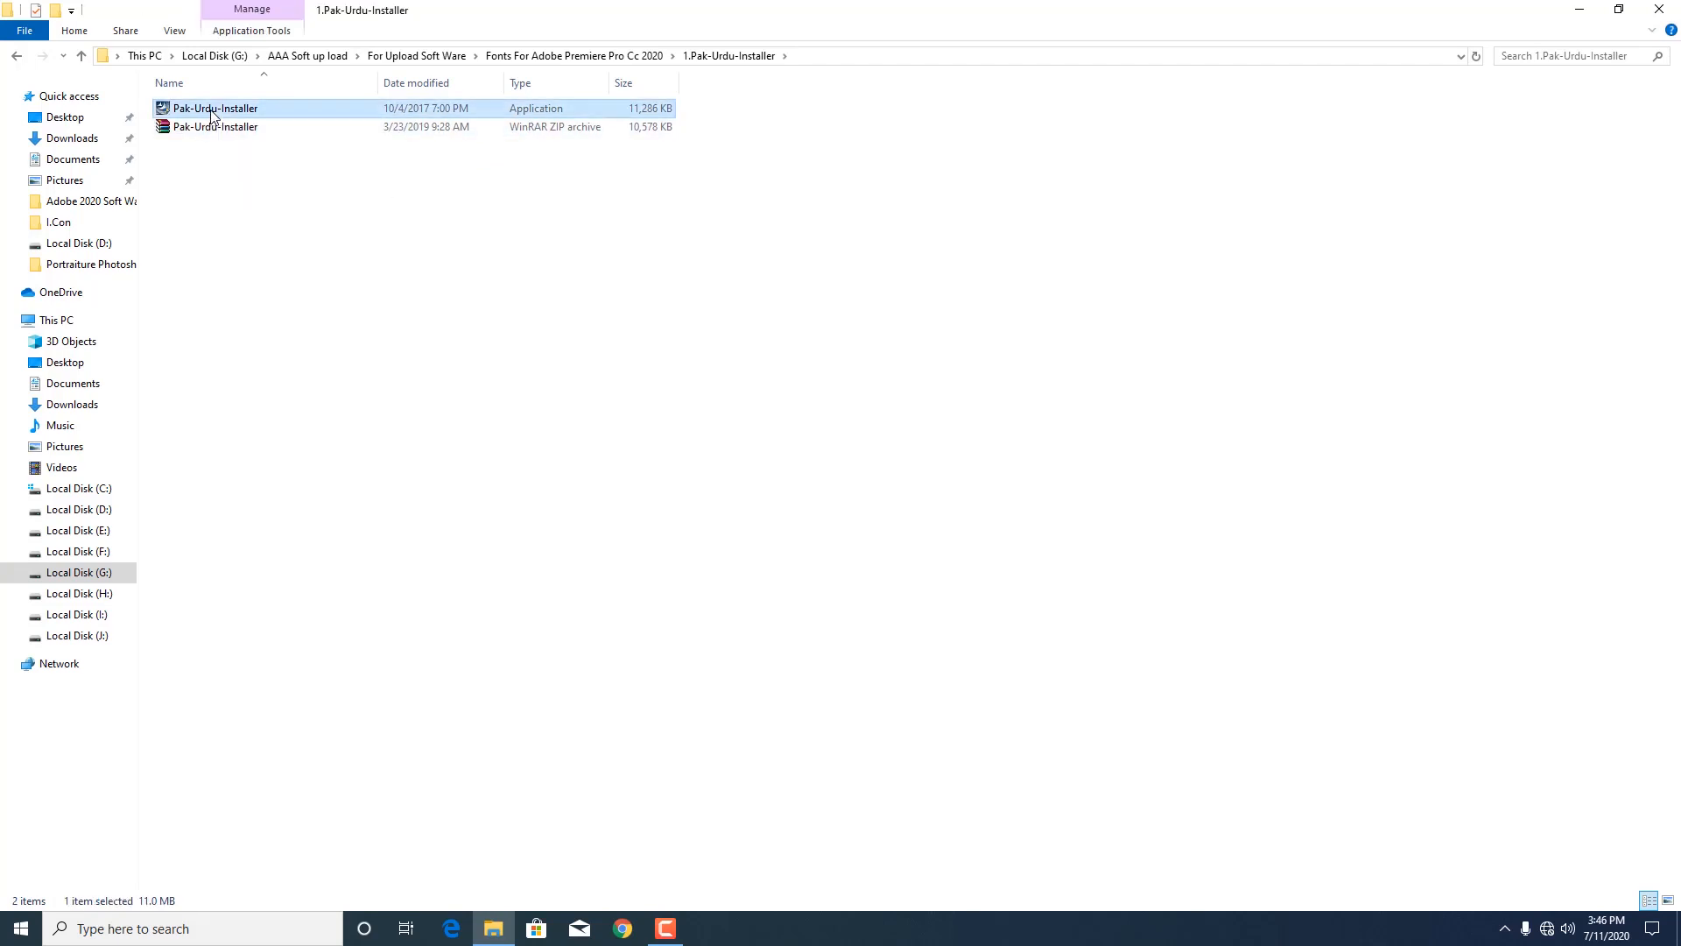
double_click(212, 112)
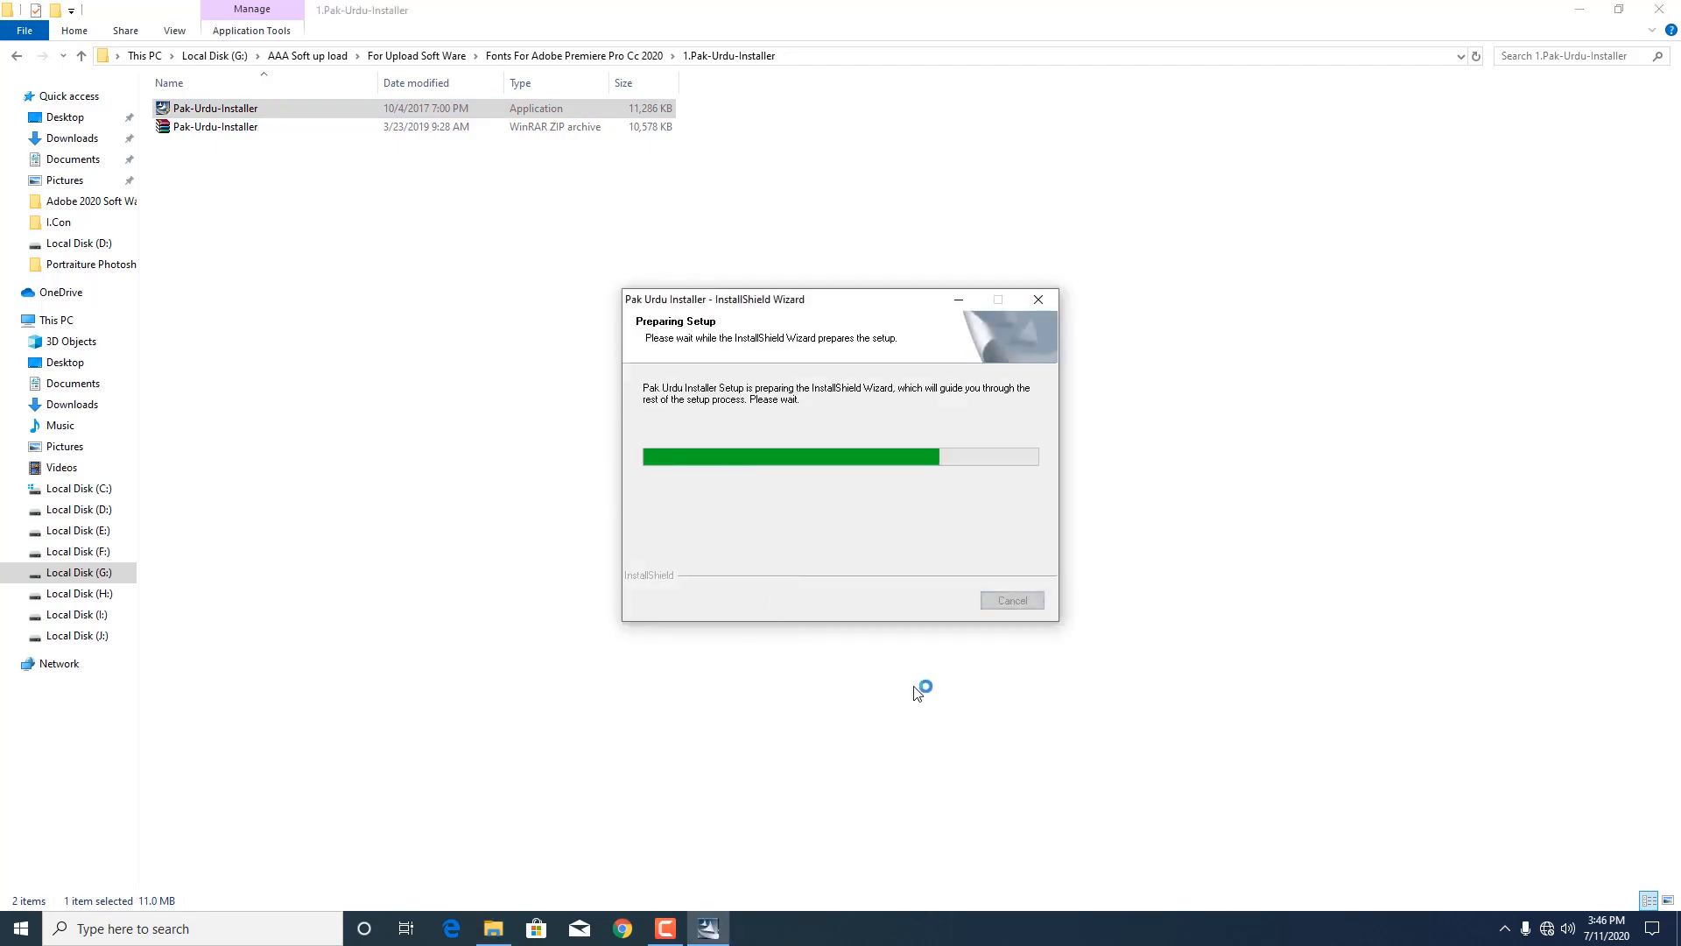
click(937, 618)
click(940, 621)
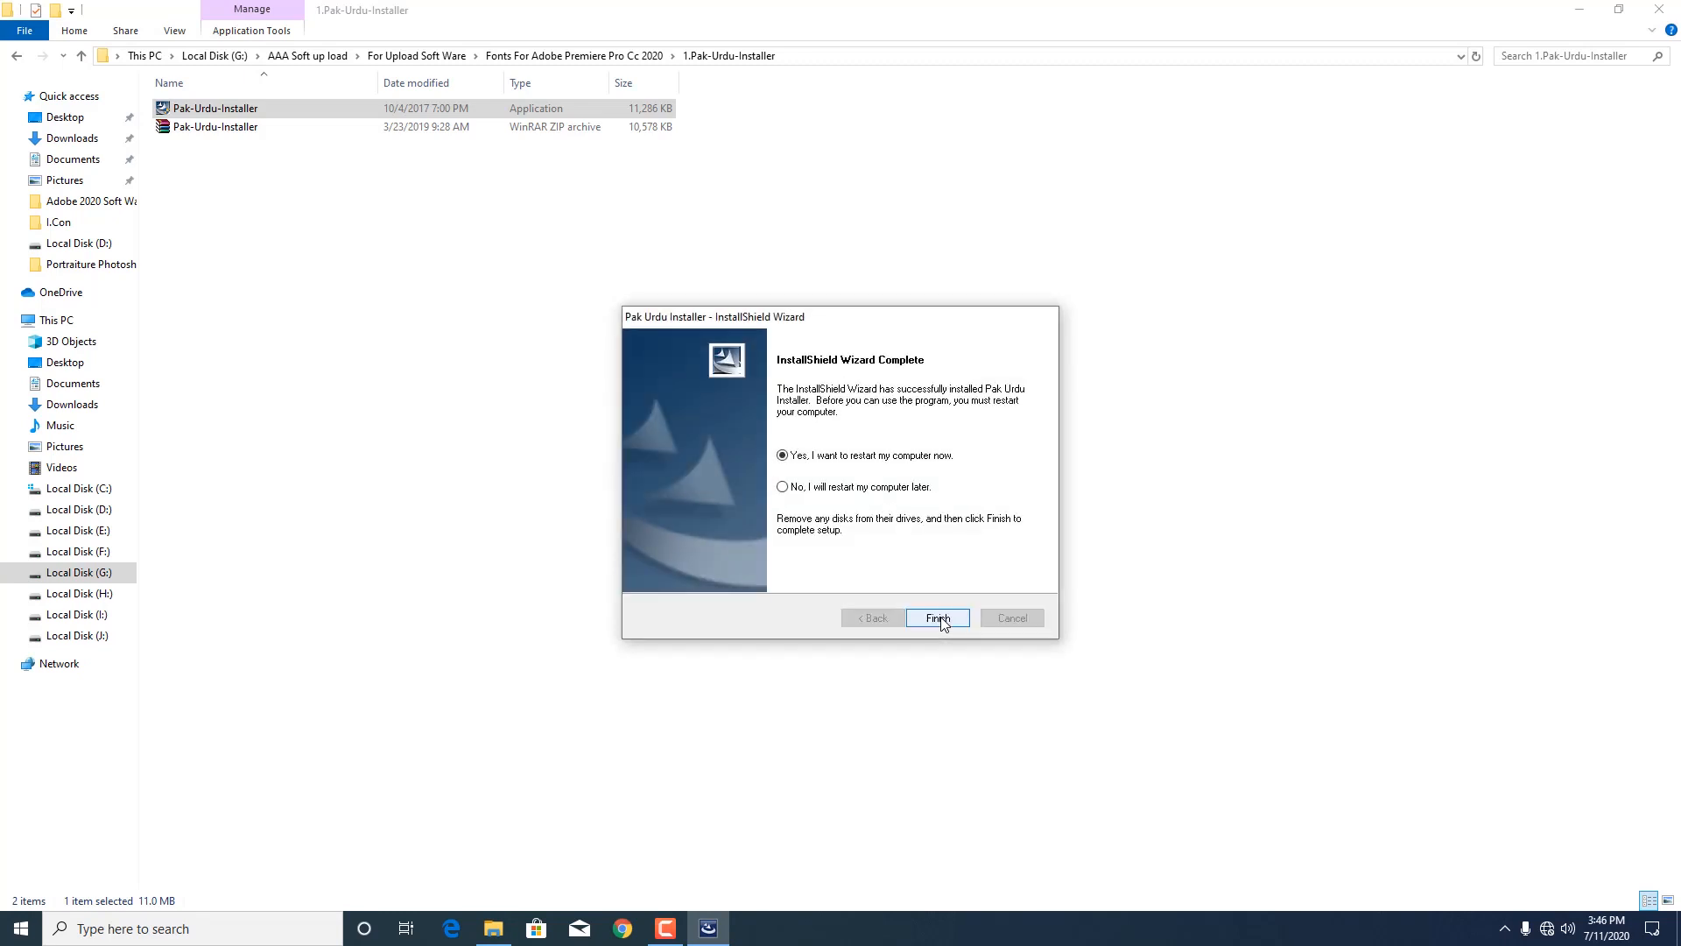
click(830, 490)
click(938, 617)
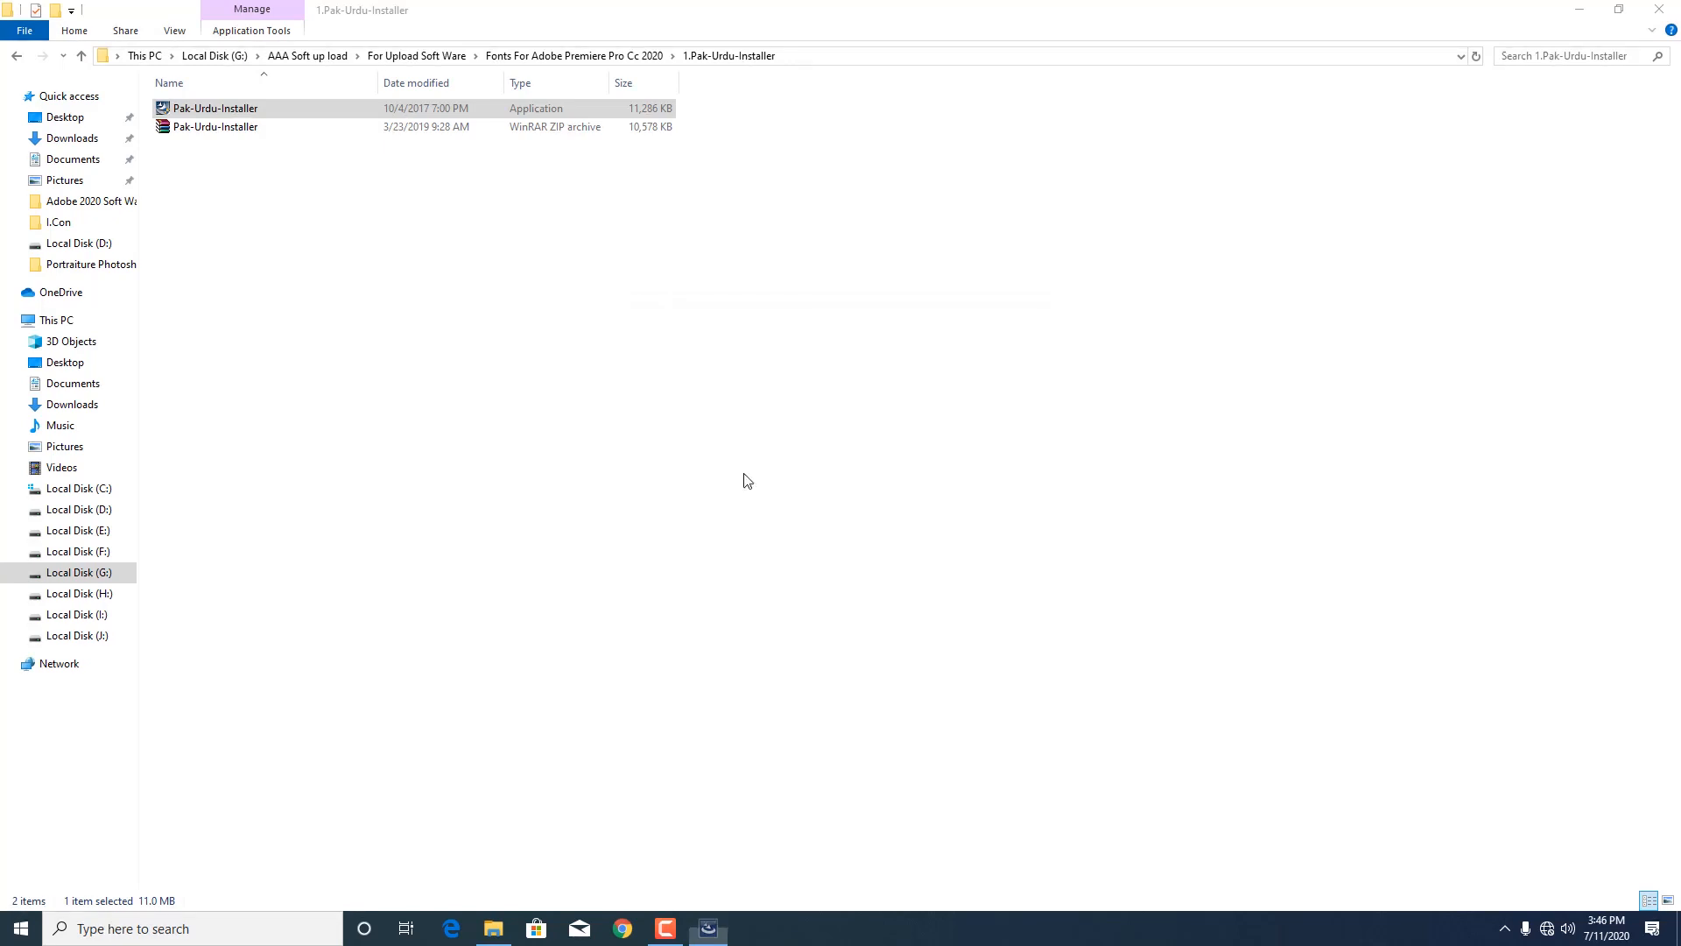
- Install the Jameel Noori Nastaleeq Urdu Fonts by running UrduFonts from the 2.Urdu Font Instal folder
click(17, 56)
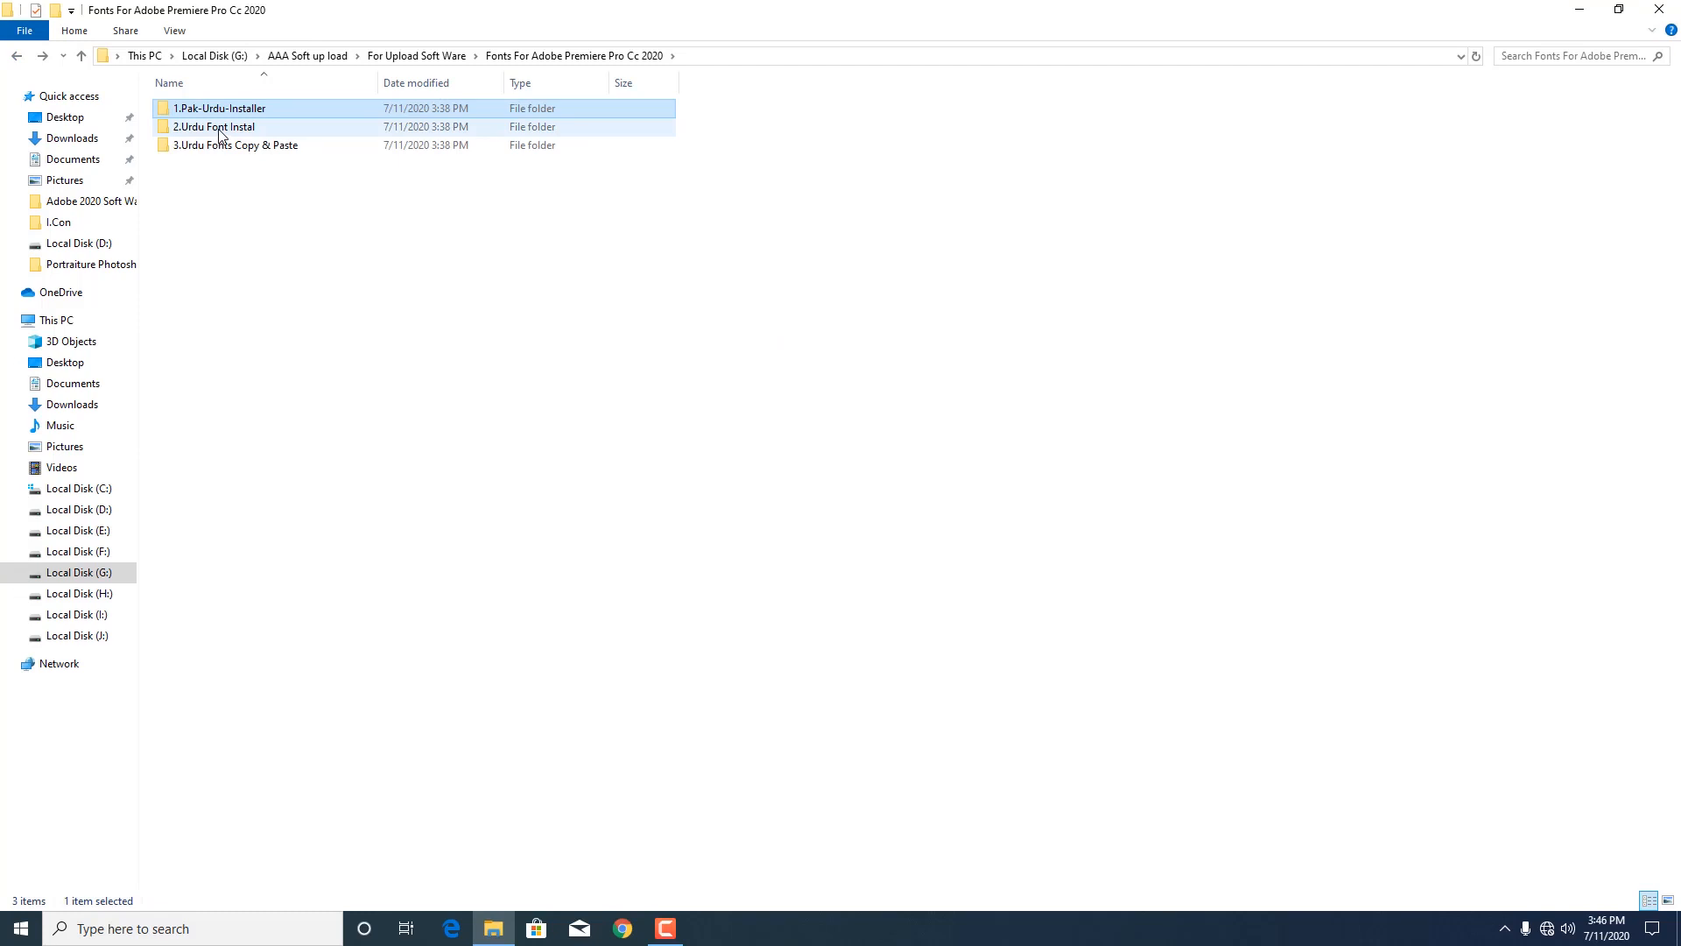
double_click(217, 132)
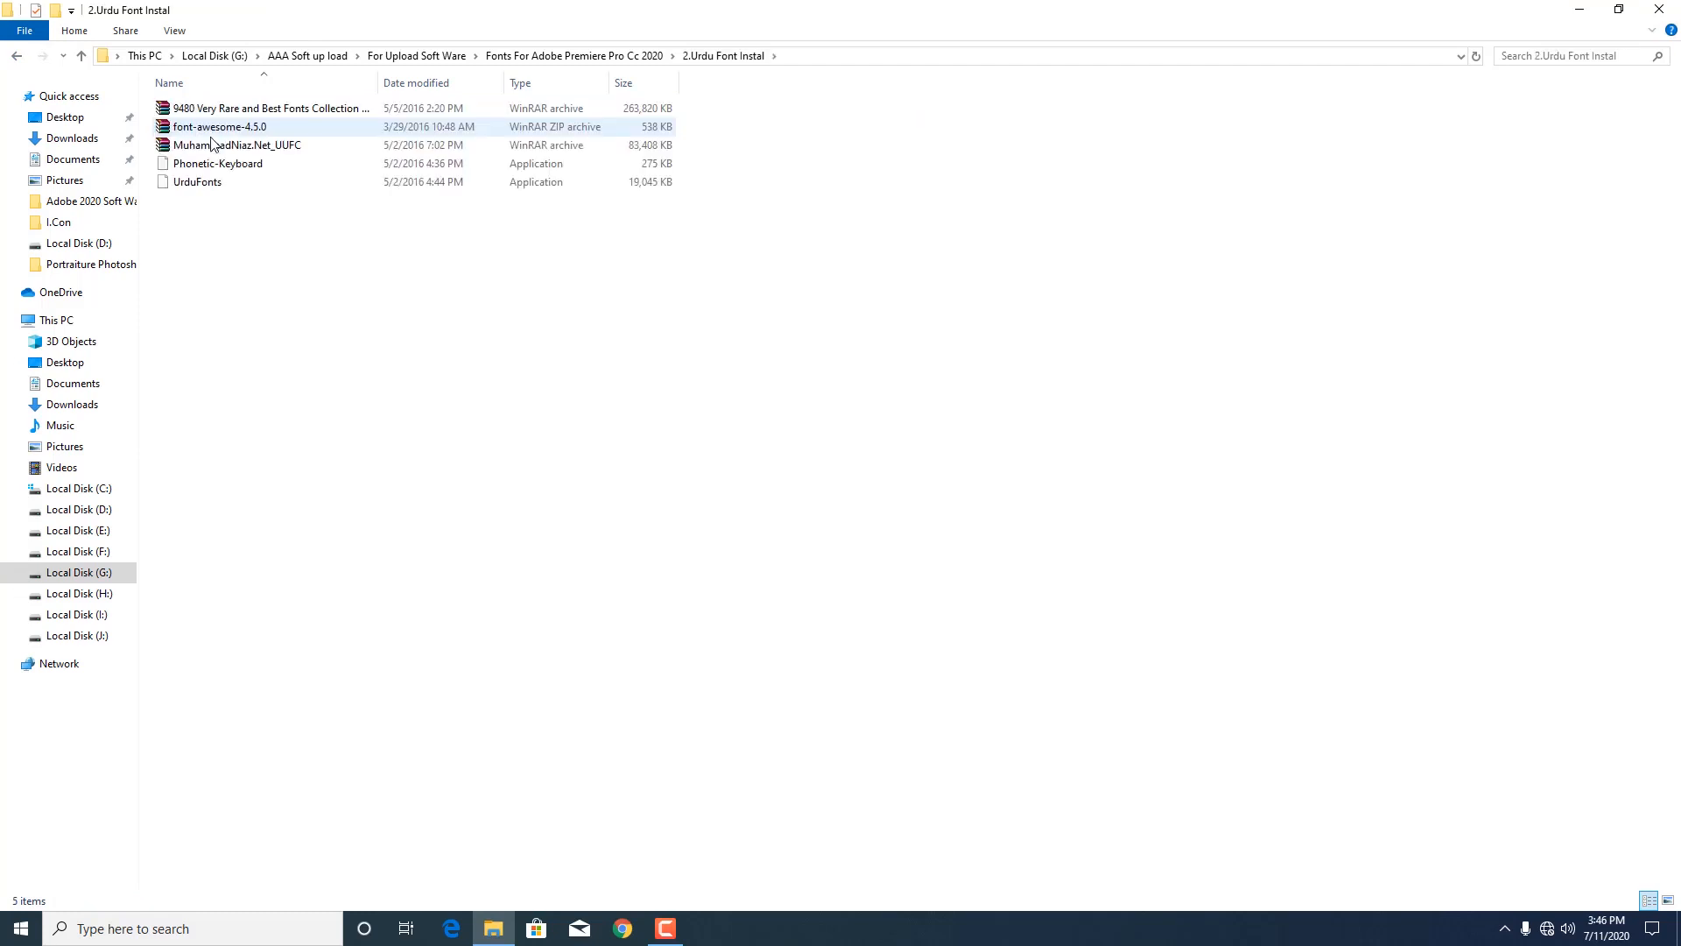
double_click(197, 184)
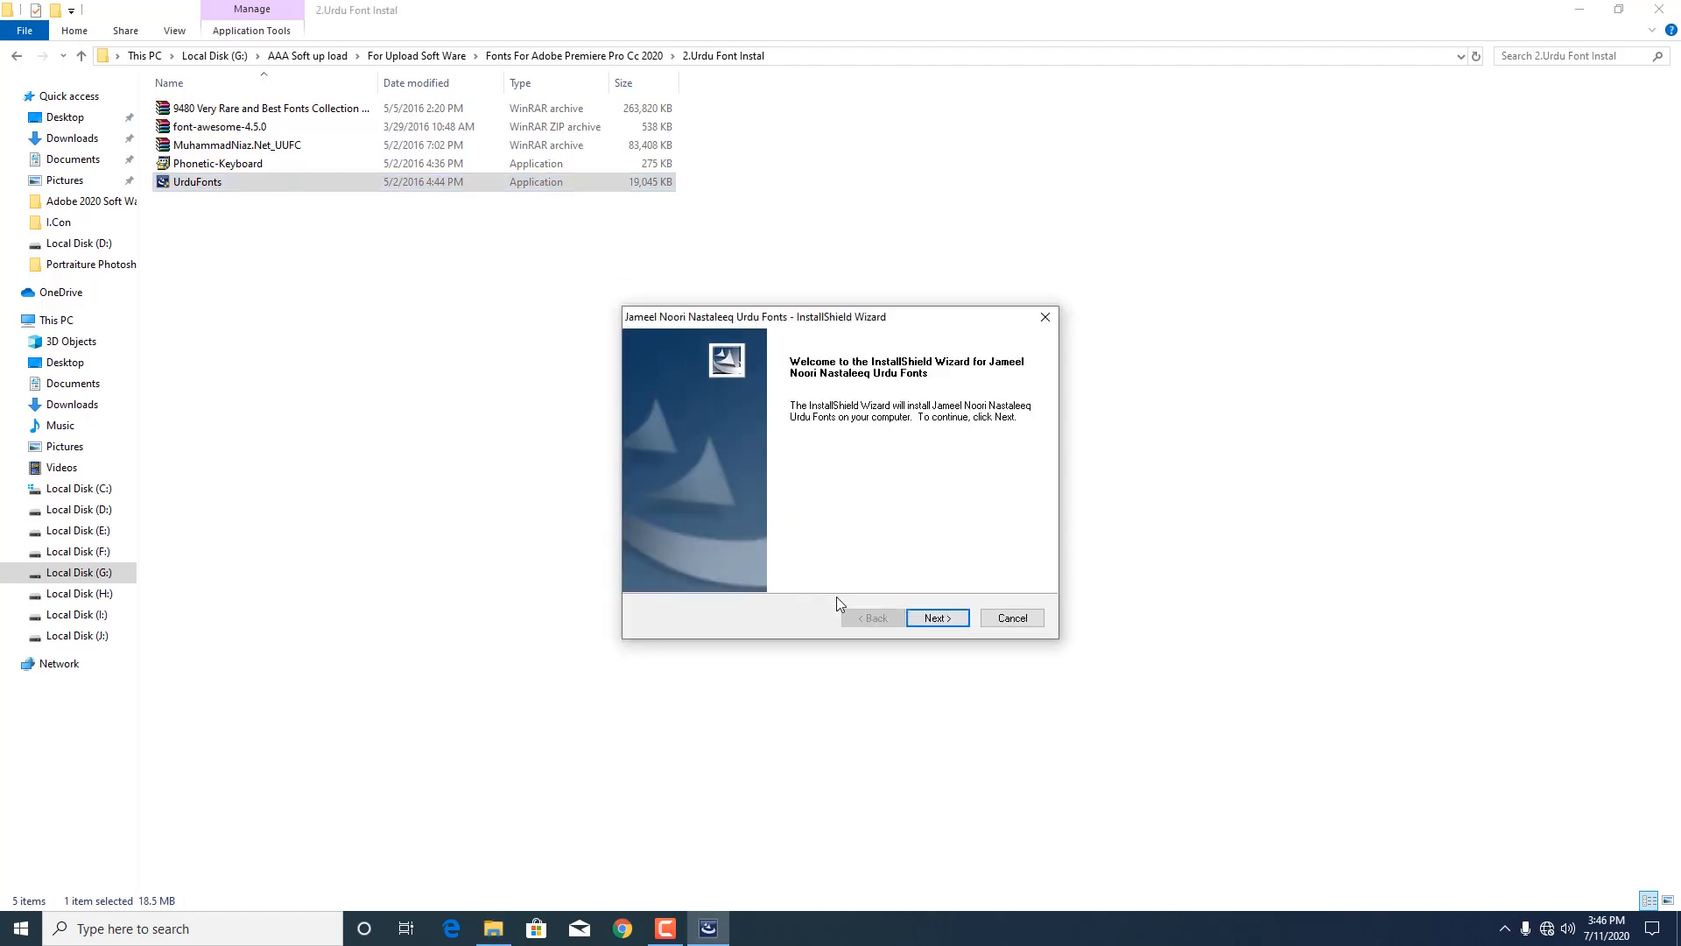
click(936, 624)
click(936, 623)
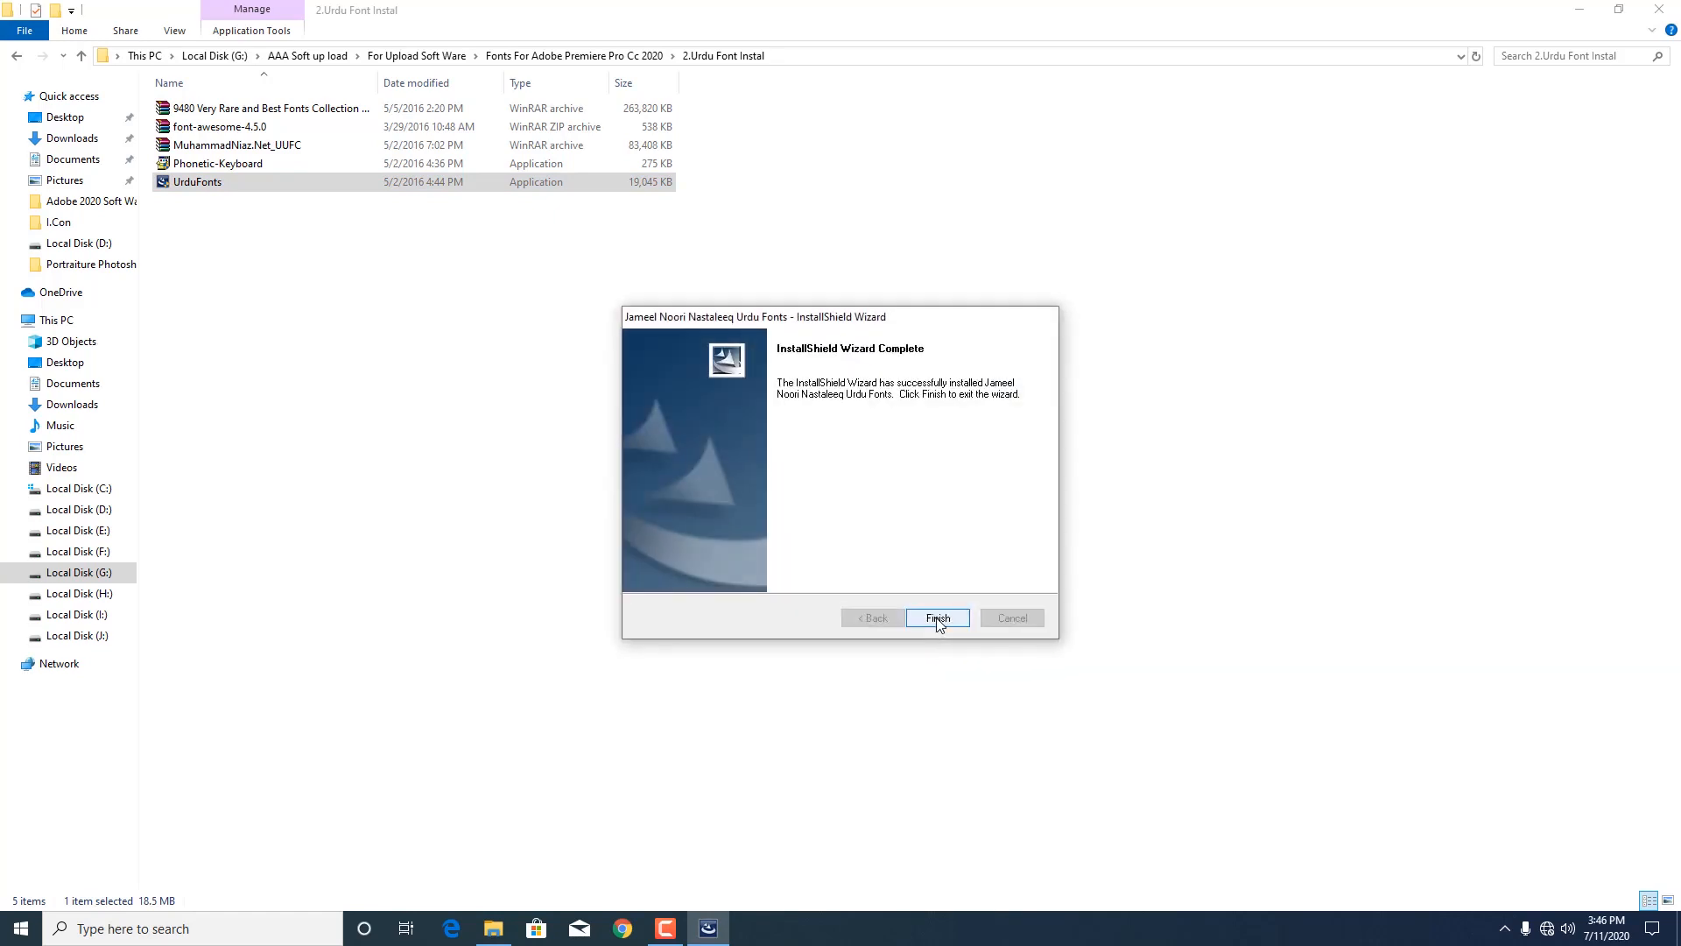
click(938, 618)
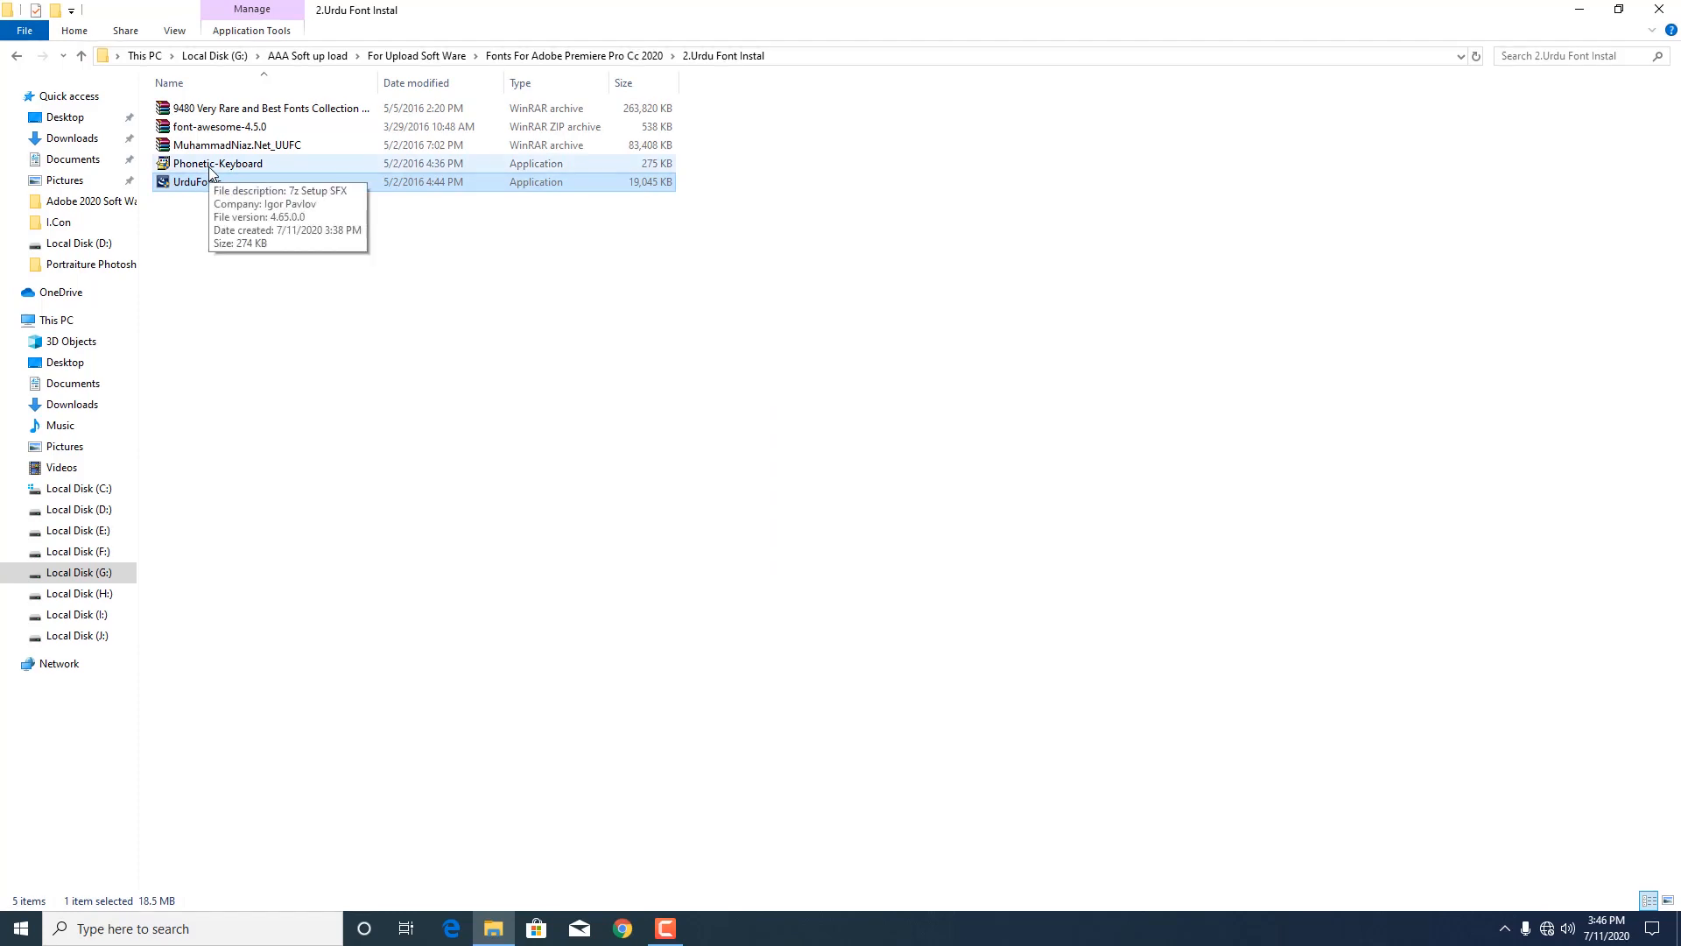
- Install Urdu Phonetic Keyboard 1.0 by running Phonetic-Keyboard, and close its finished setup
double_click(210, 166)
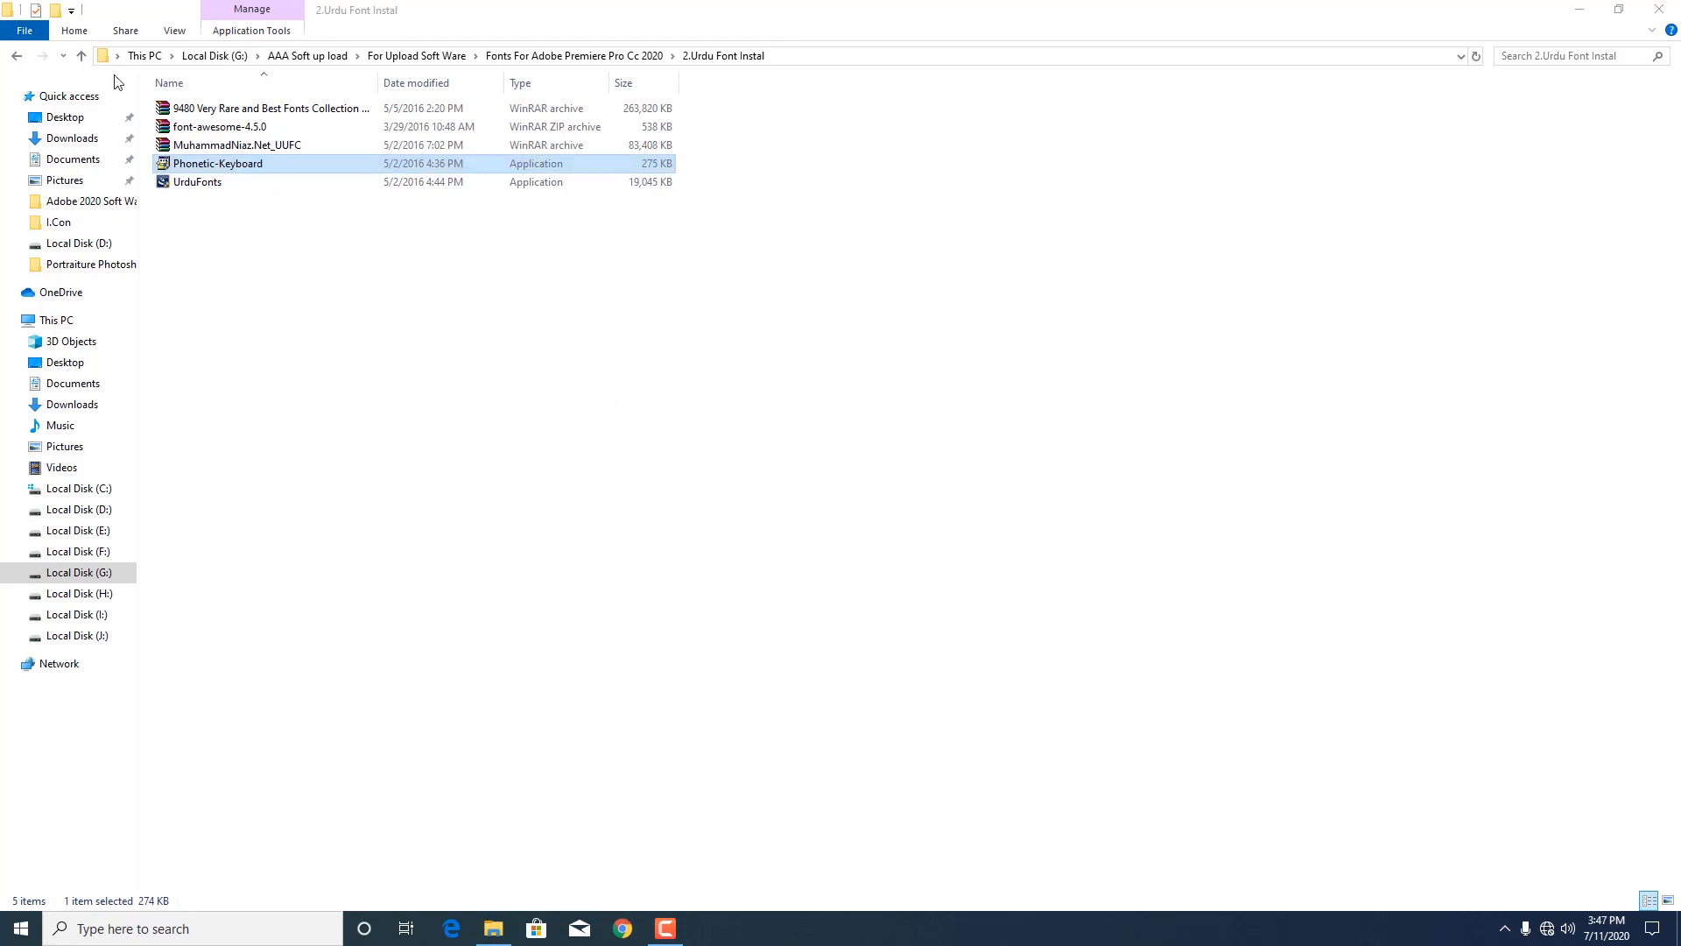
click(16, 57)
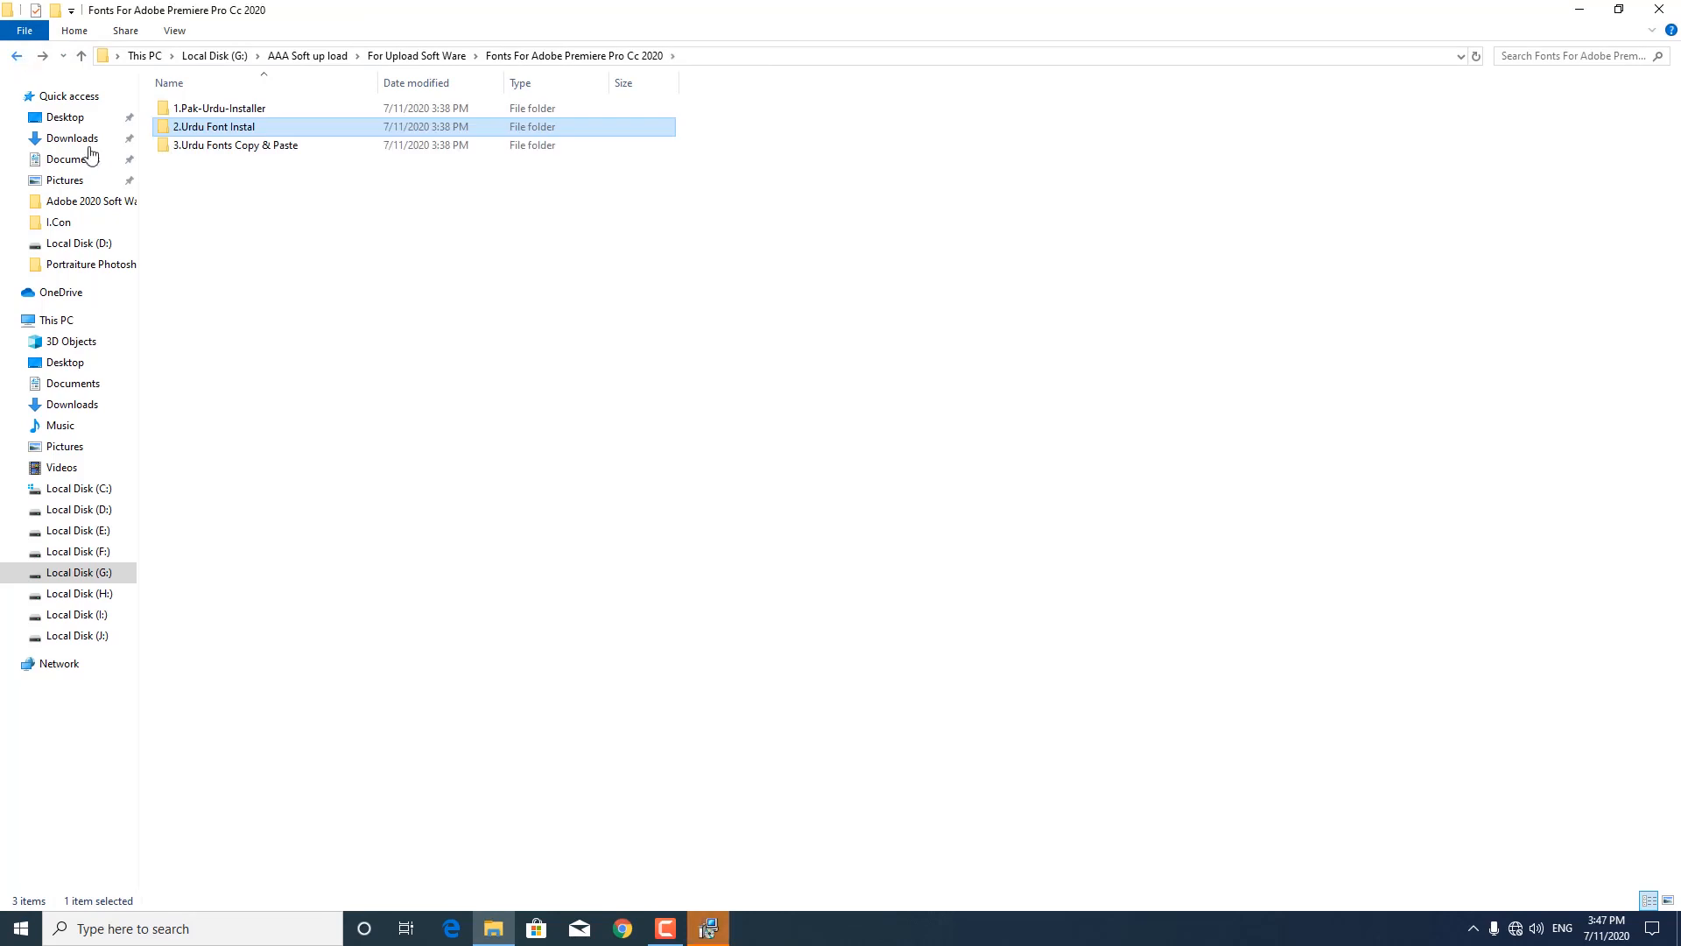
click(704, 927)
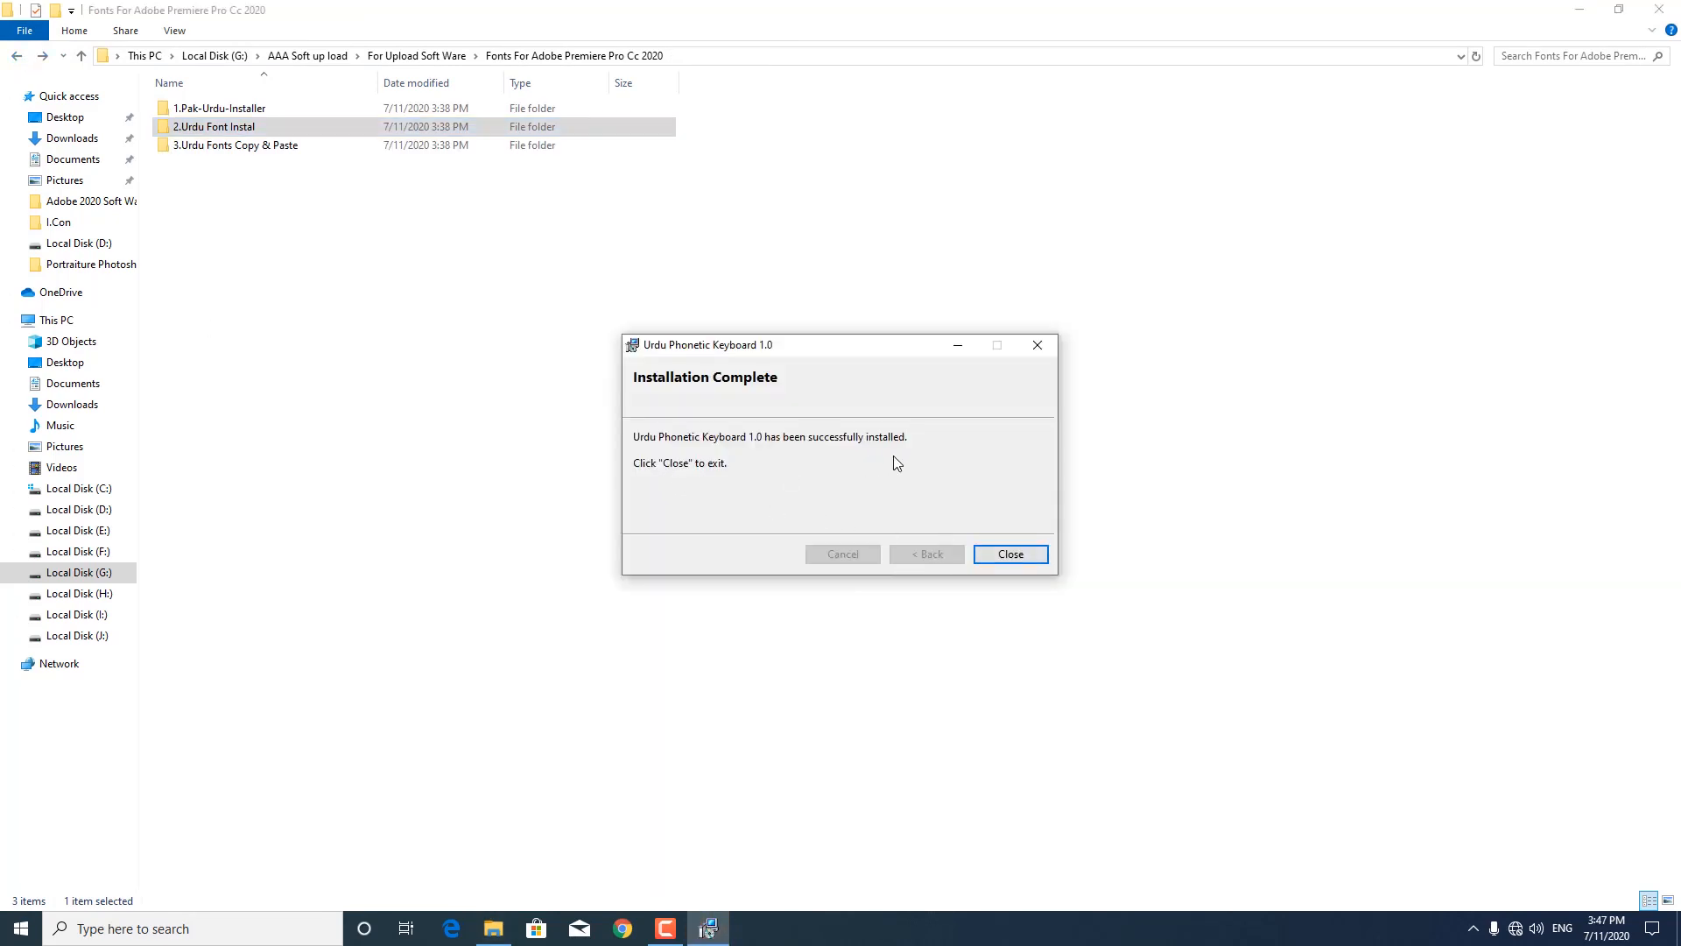
click(1021, 560)
click(1589, 21)
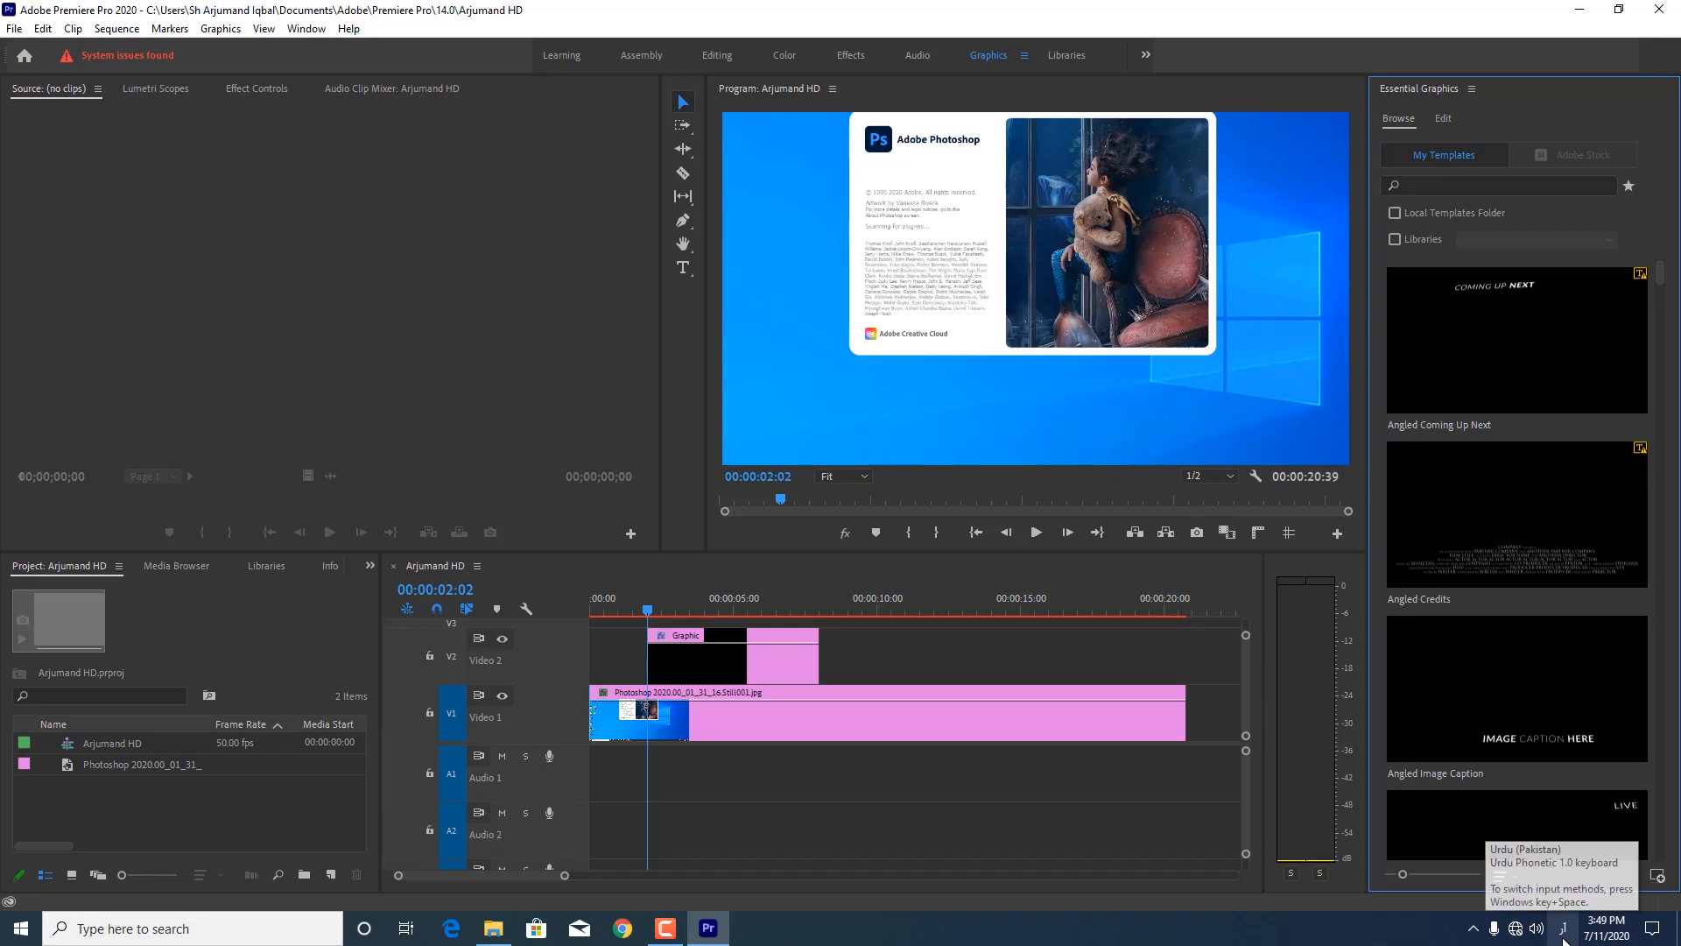
- Try to add a short Urdu text layer over the video frame in Premiere Pro, and close the project without saving
click(684, 275)
click(798, 382)
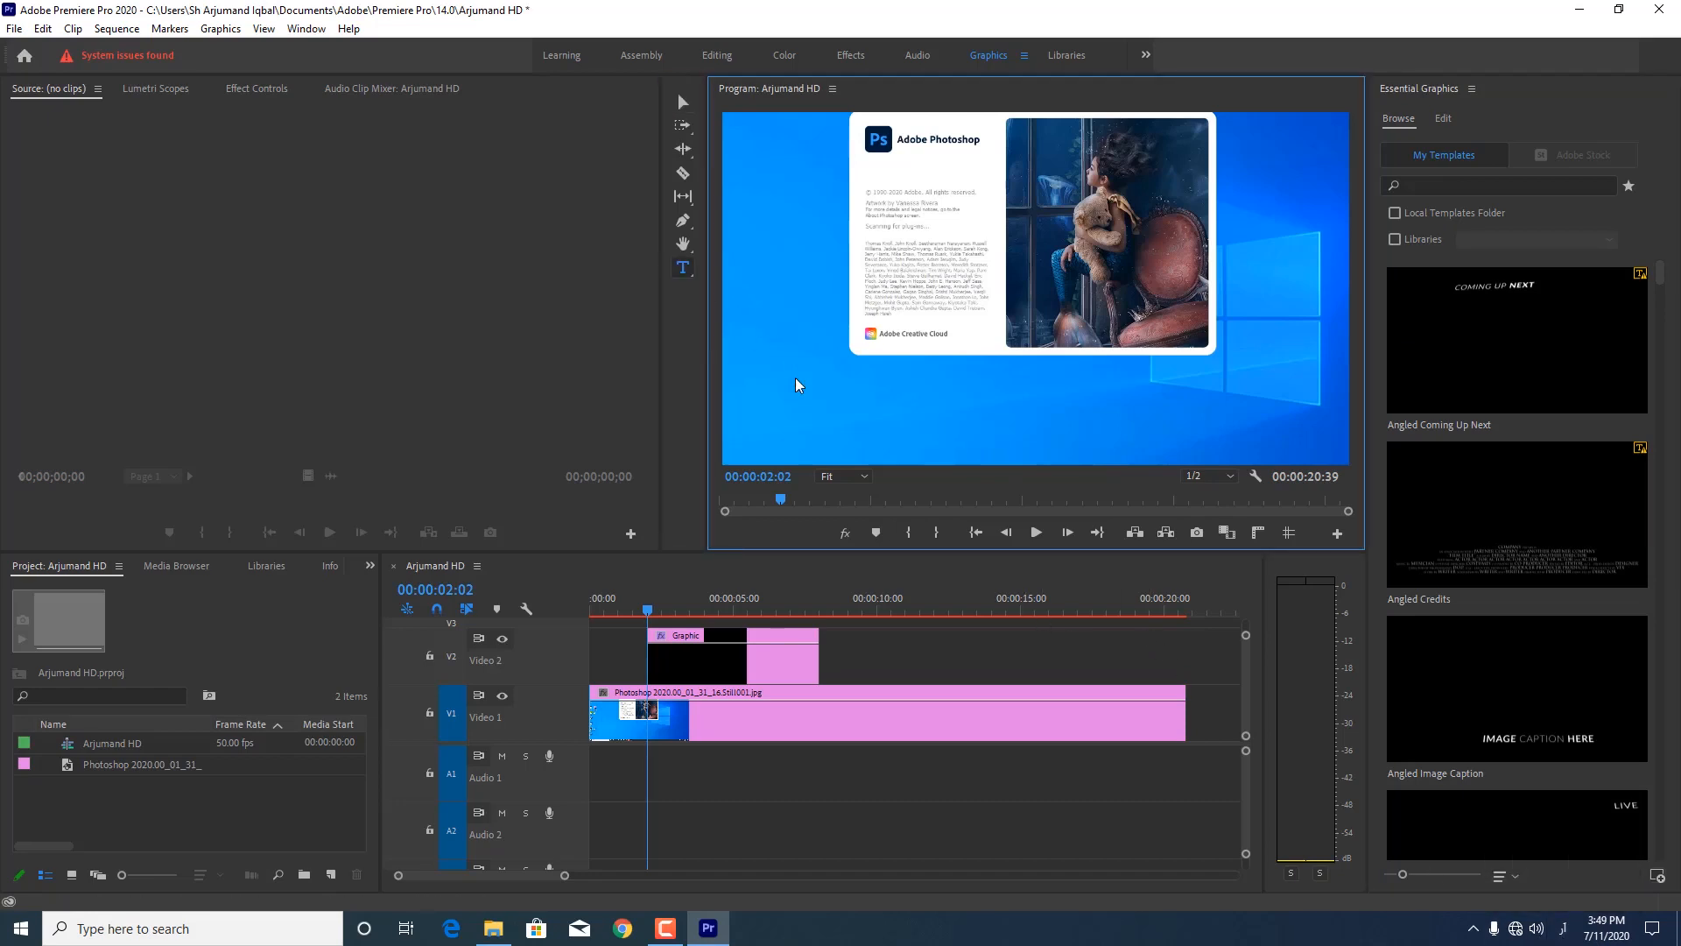
text(اسا)
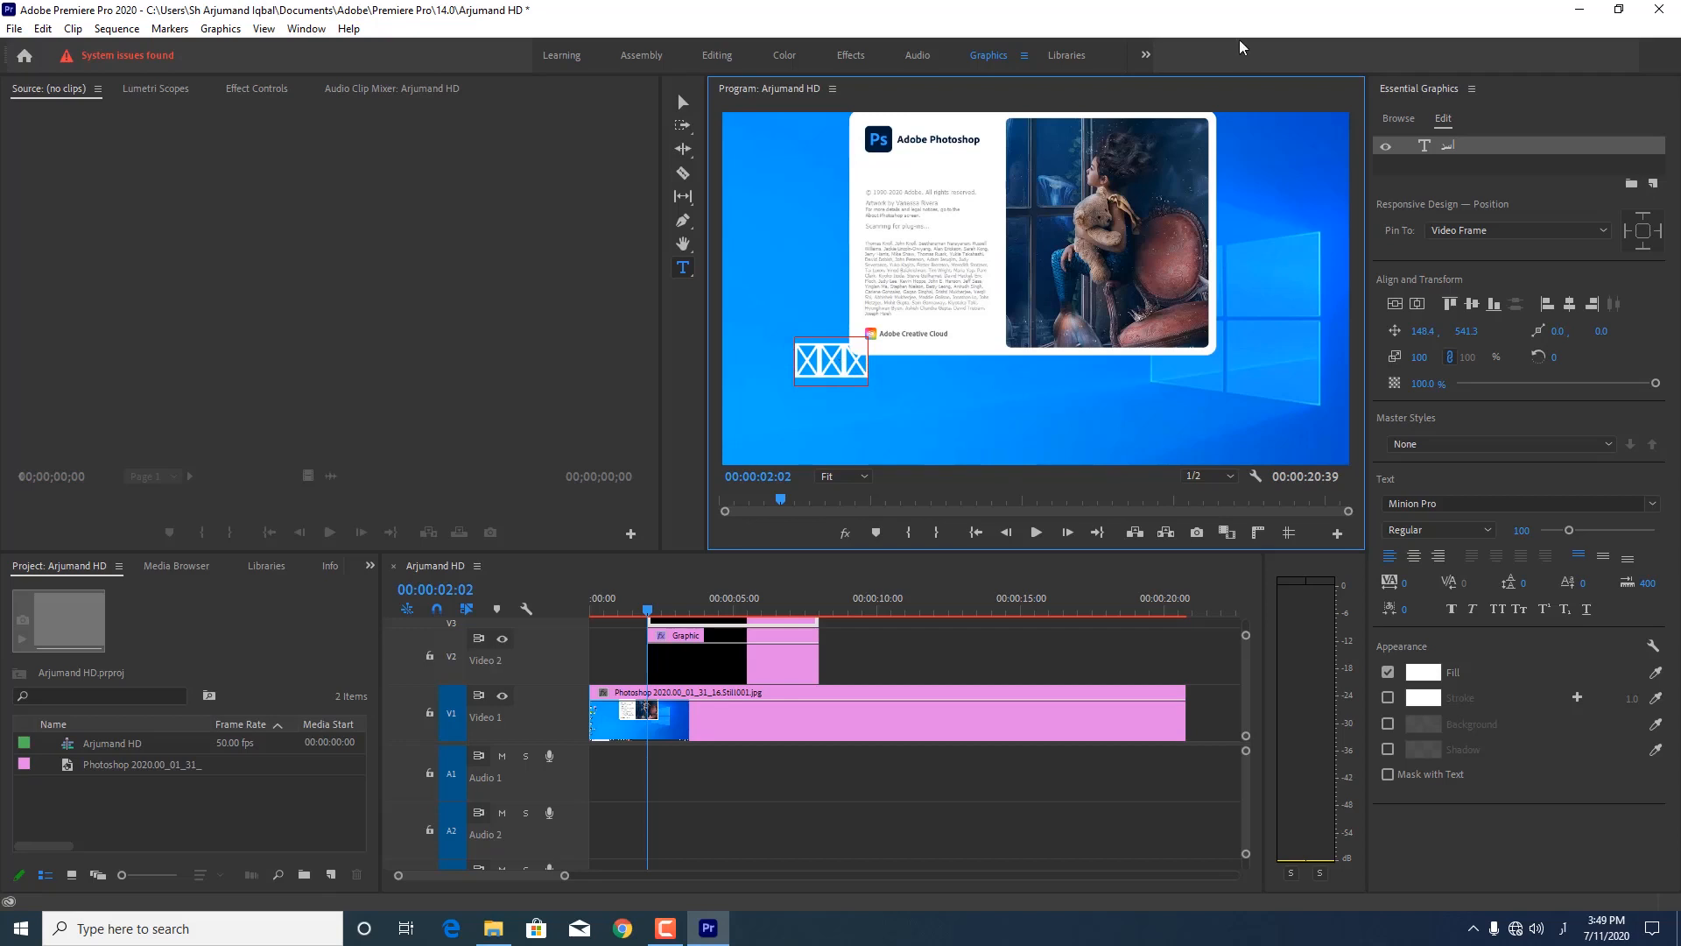
click(1657, 10)
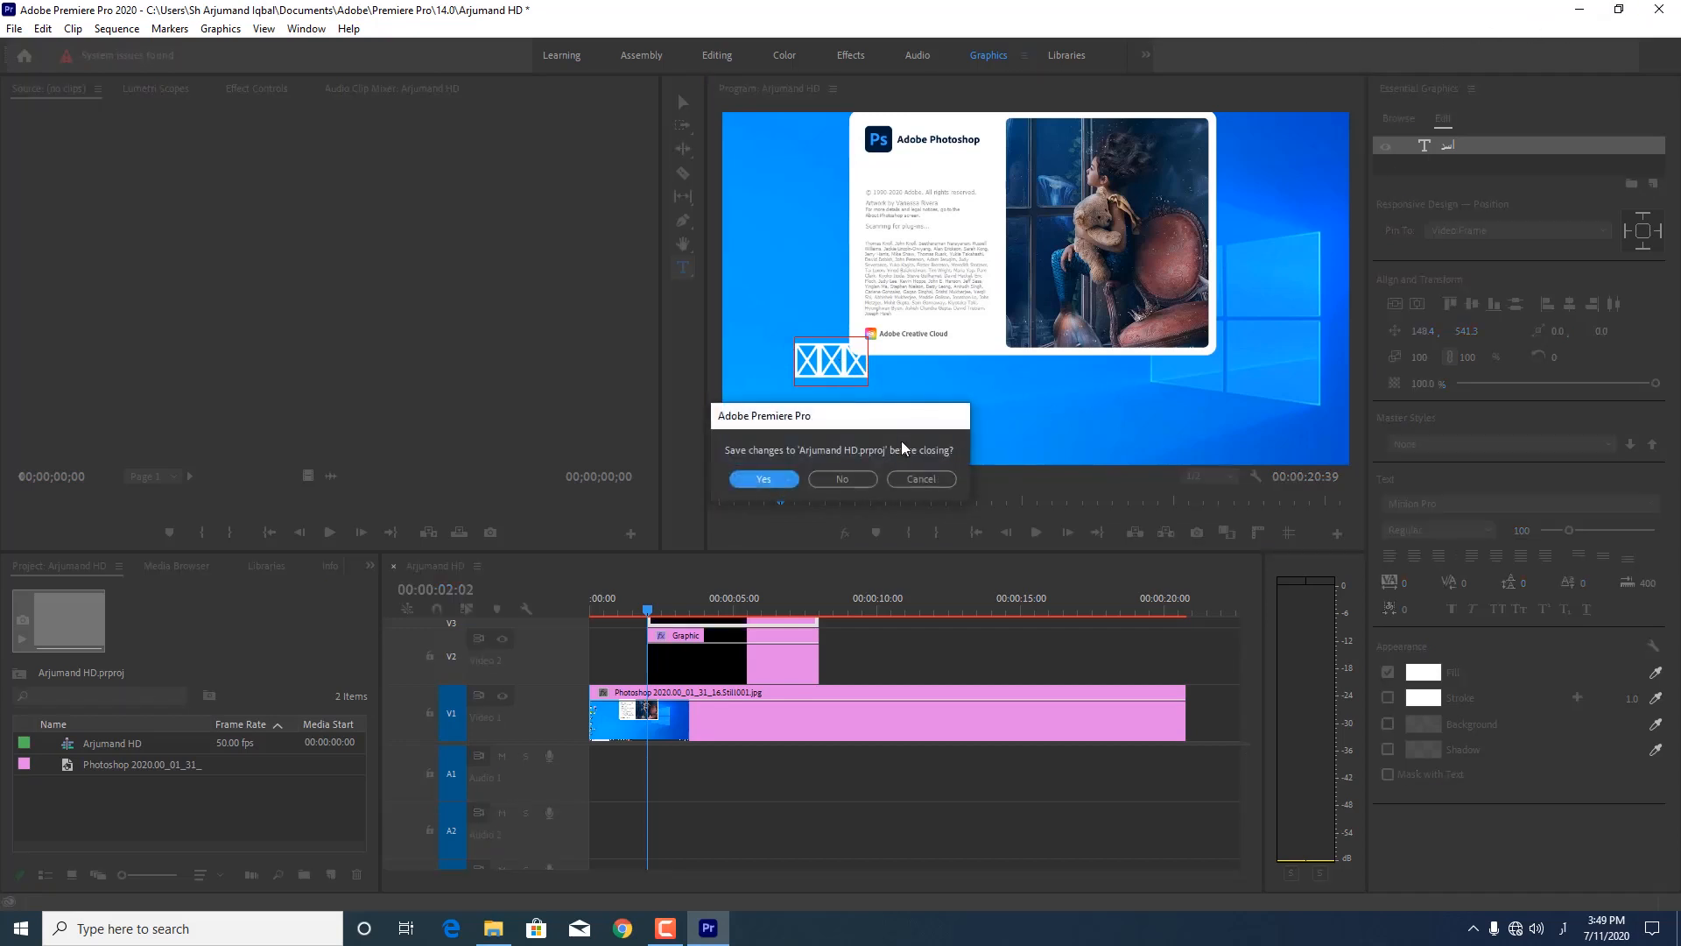
click(842, 479)
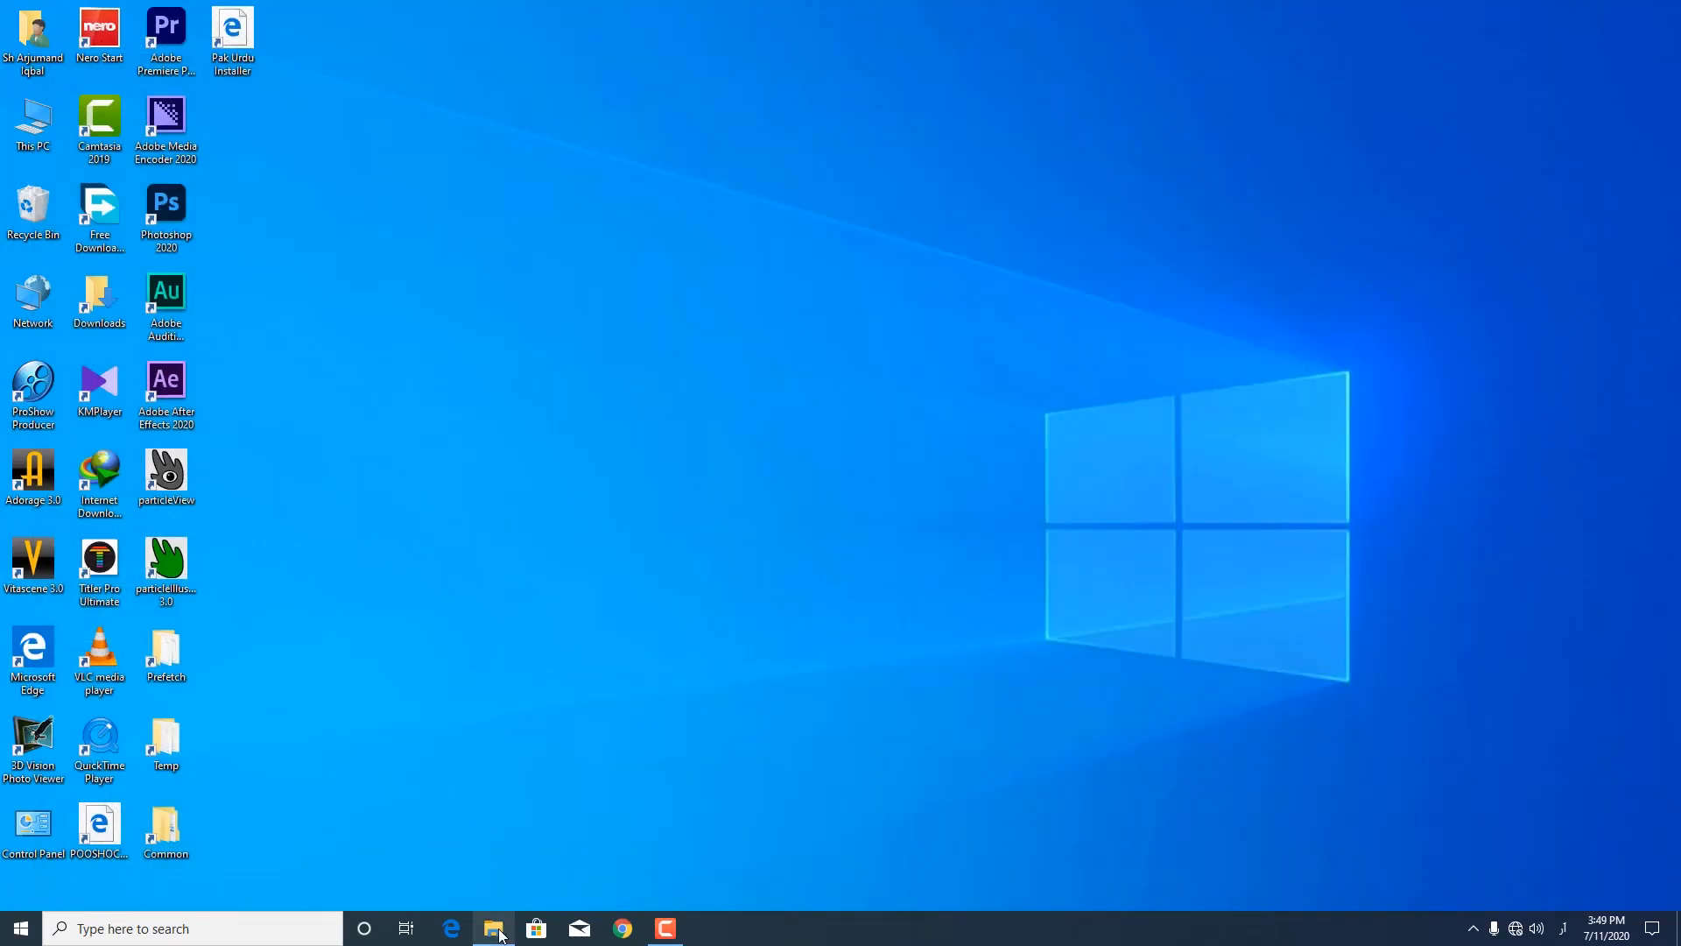
- In File Explorer, copy all font files from the Urdu Fonts folder inside 3.Urdu Fonts Copy & Paste
click(494, 928)
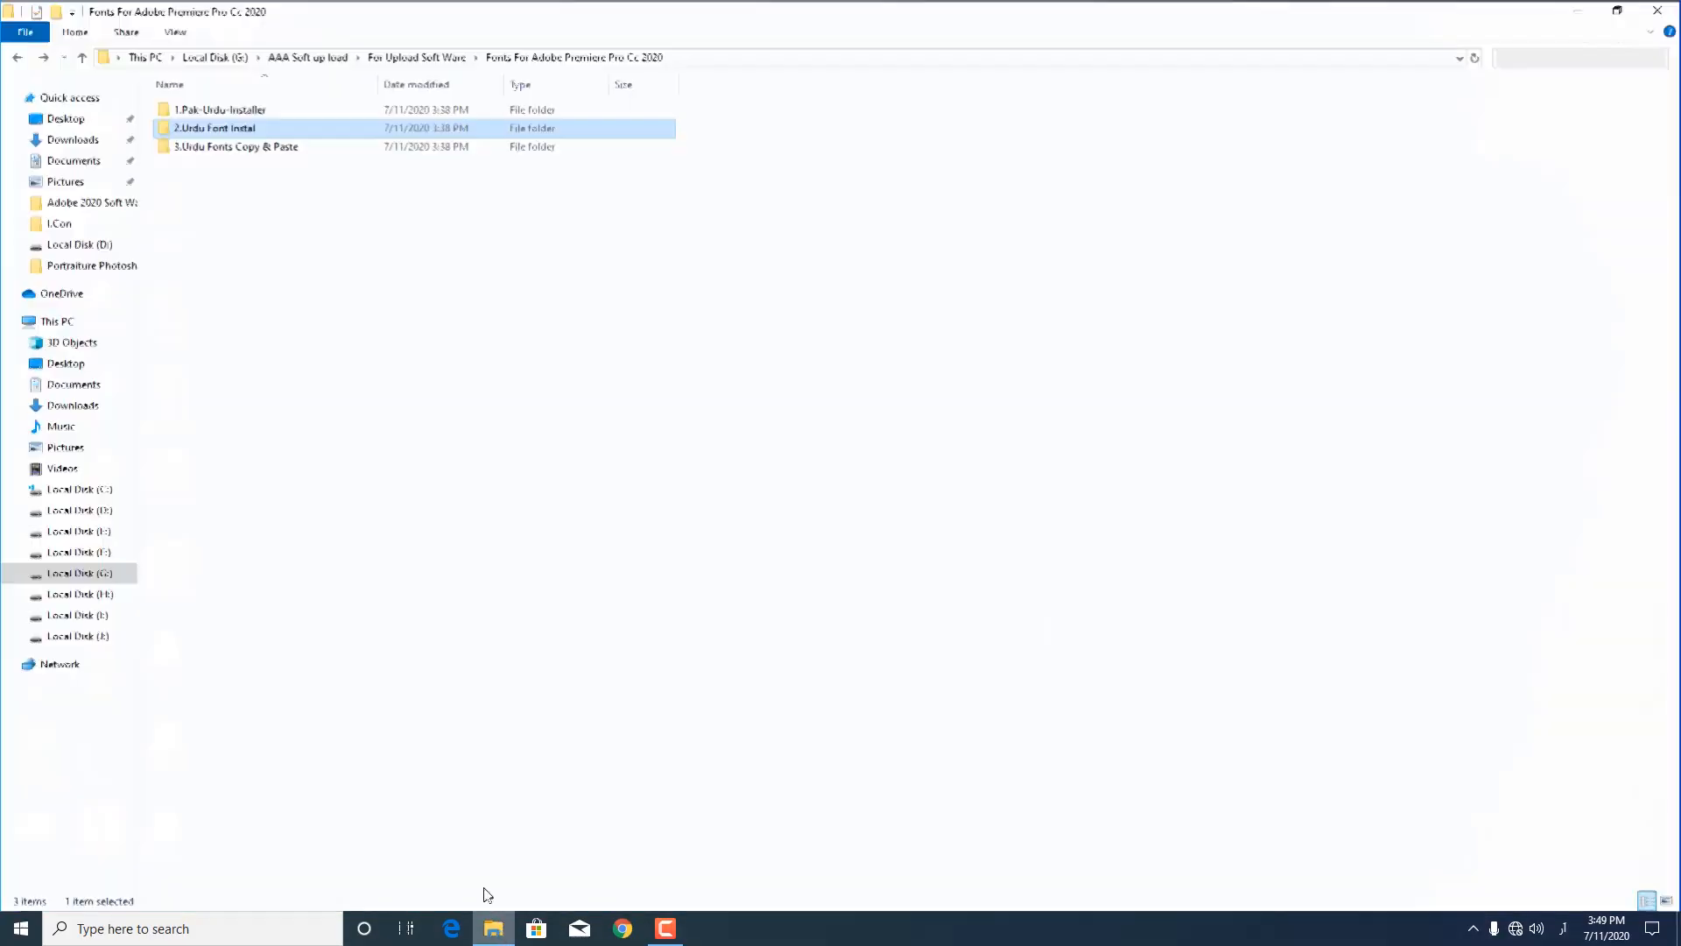
double_click(225, 149)
double_click(204, 114)
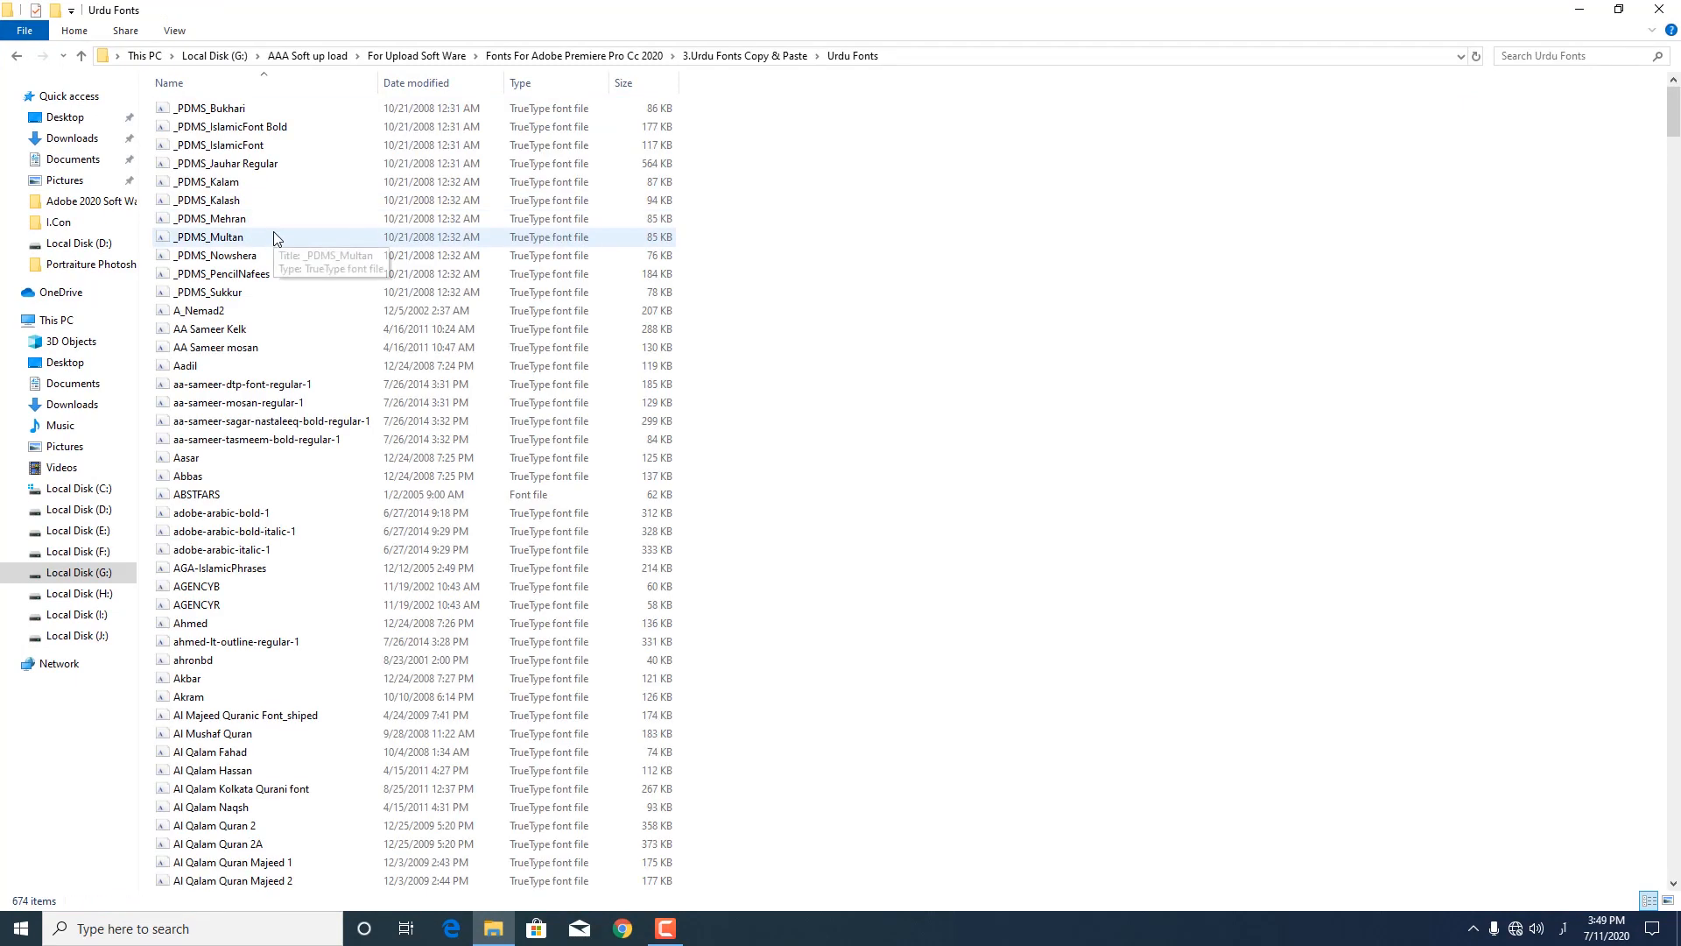
key(ctrl+a)
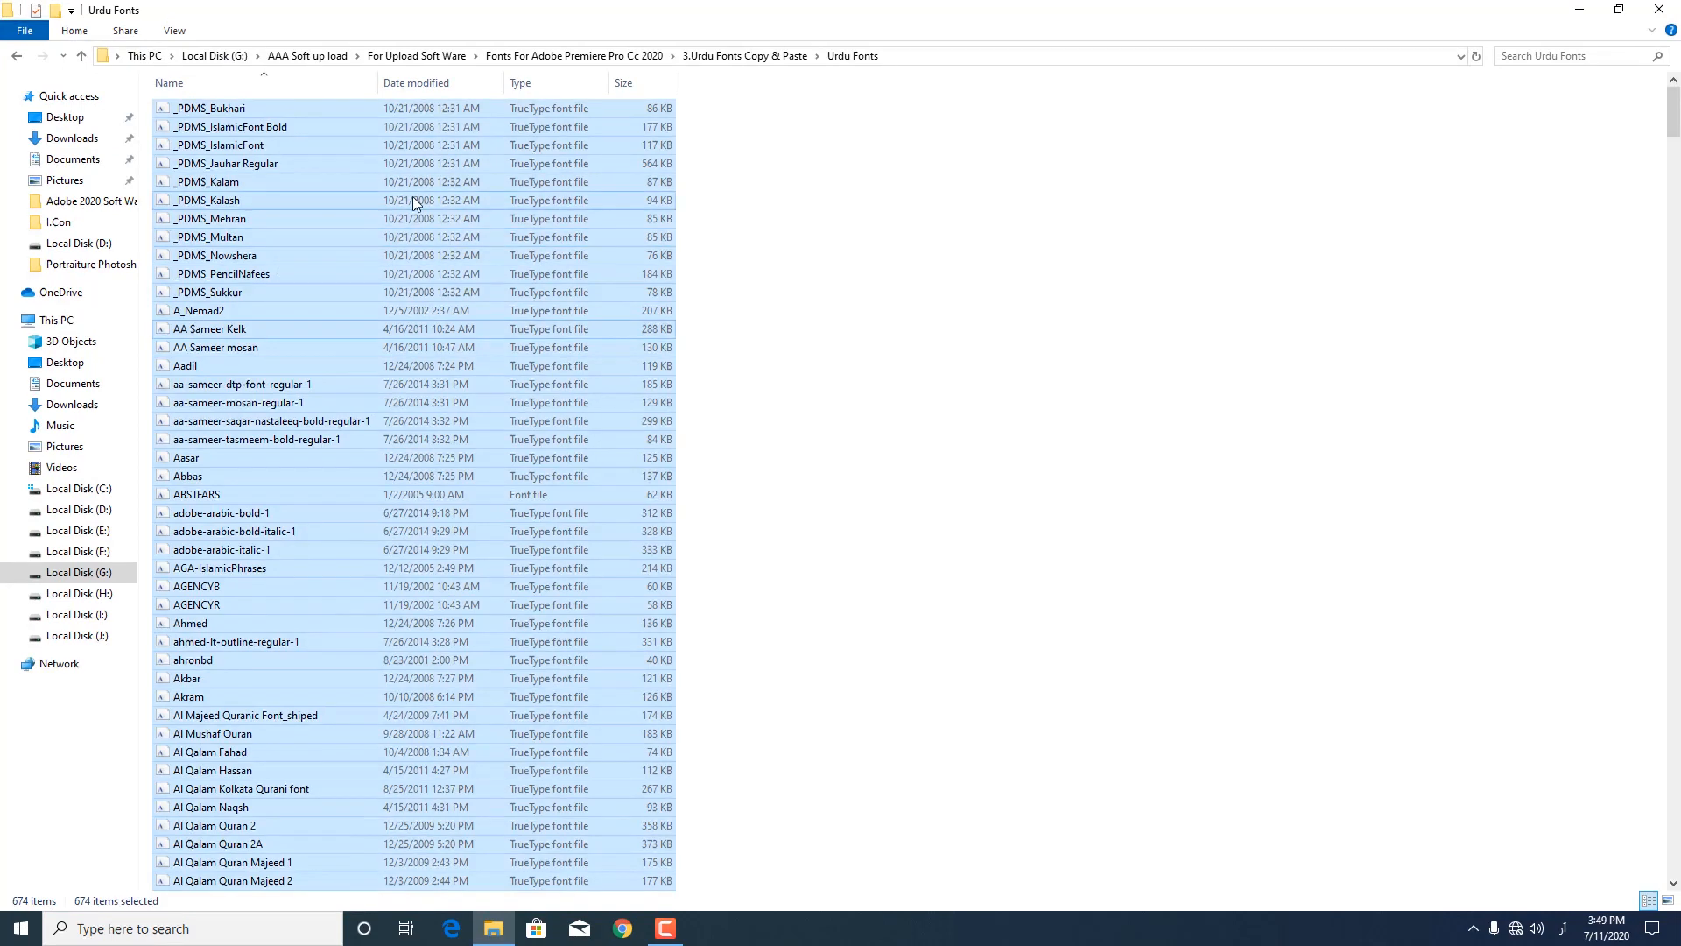
click(1578, 10)
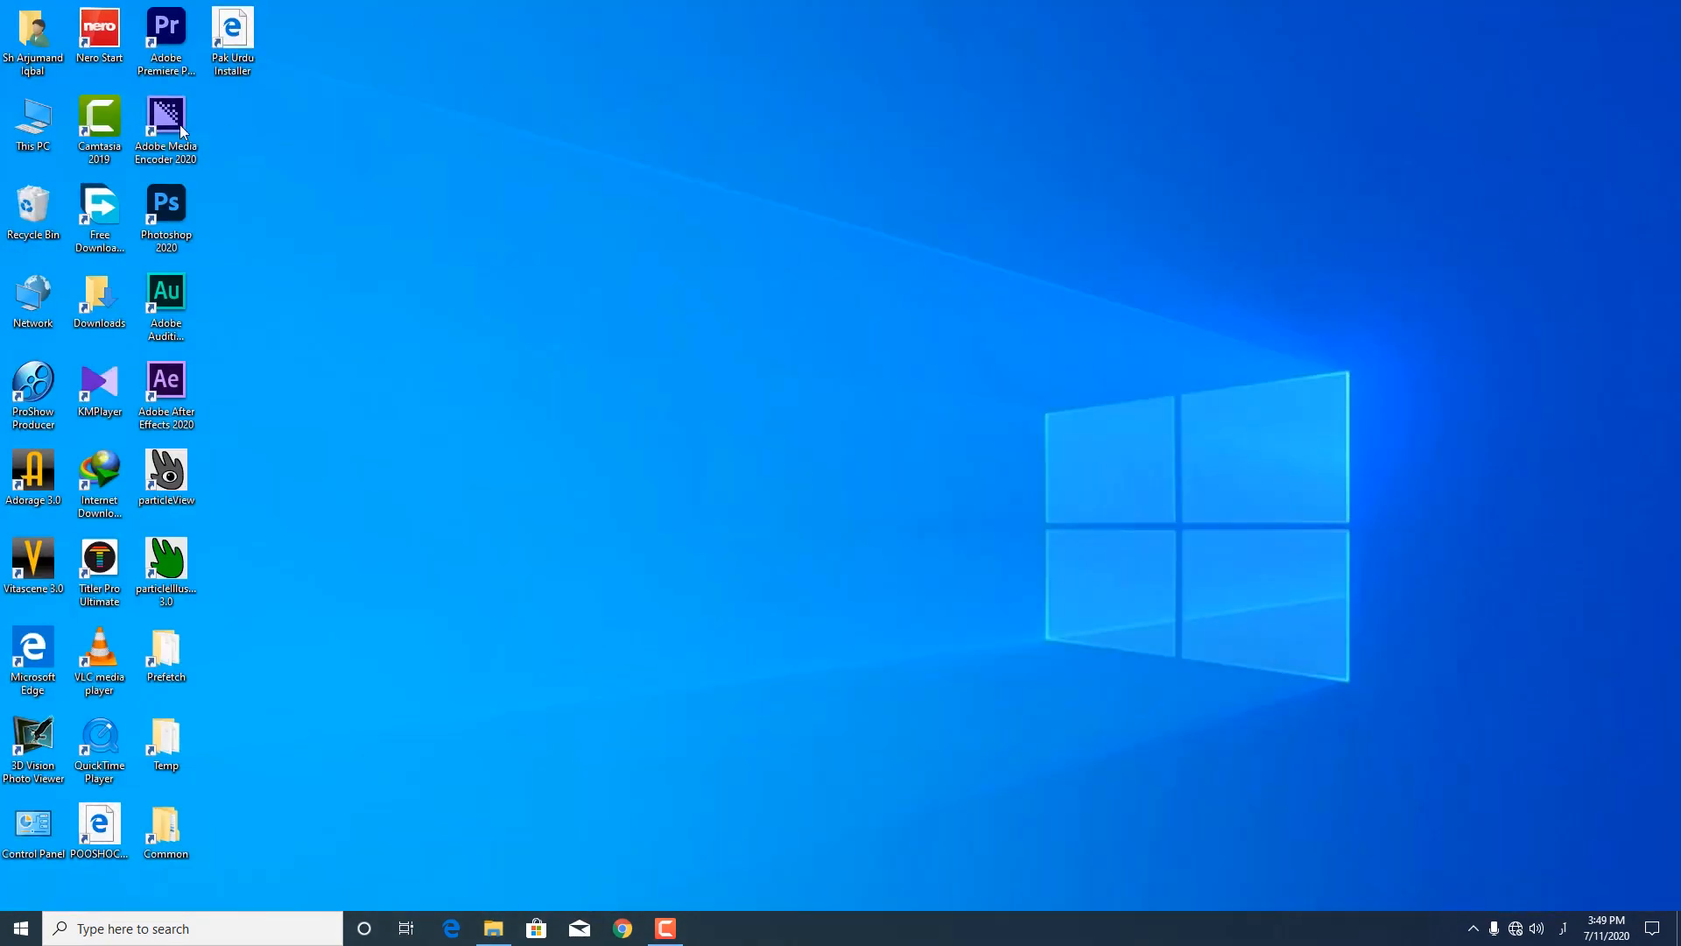
- Paste the copied fonts into C:\Windows\Fonts, replacing all fonts already installed and dismissing the invalid-font warnings
double_click(35, 120)
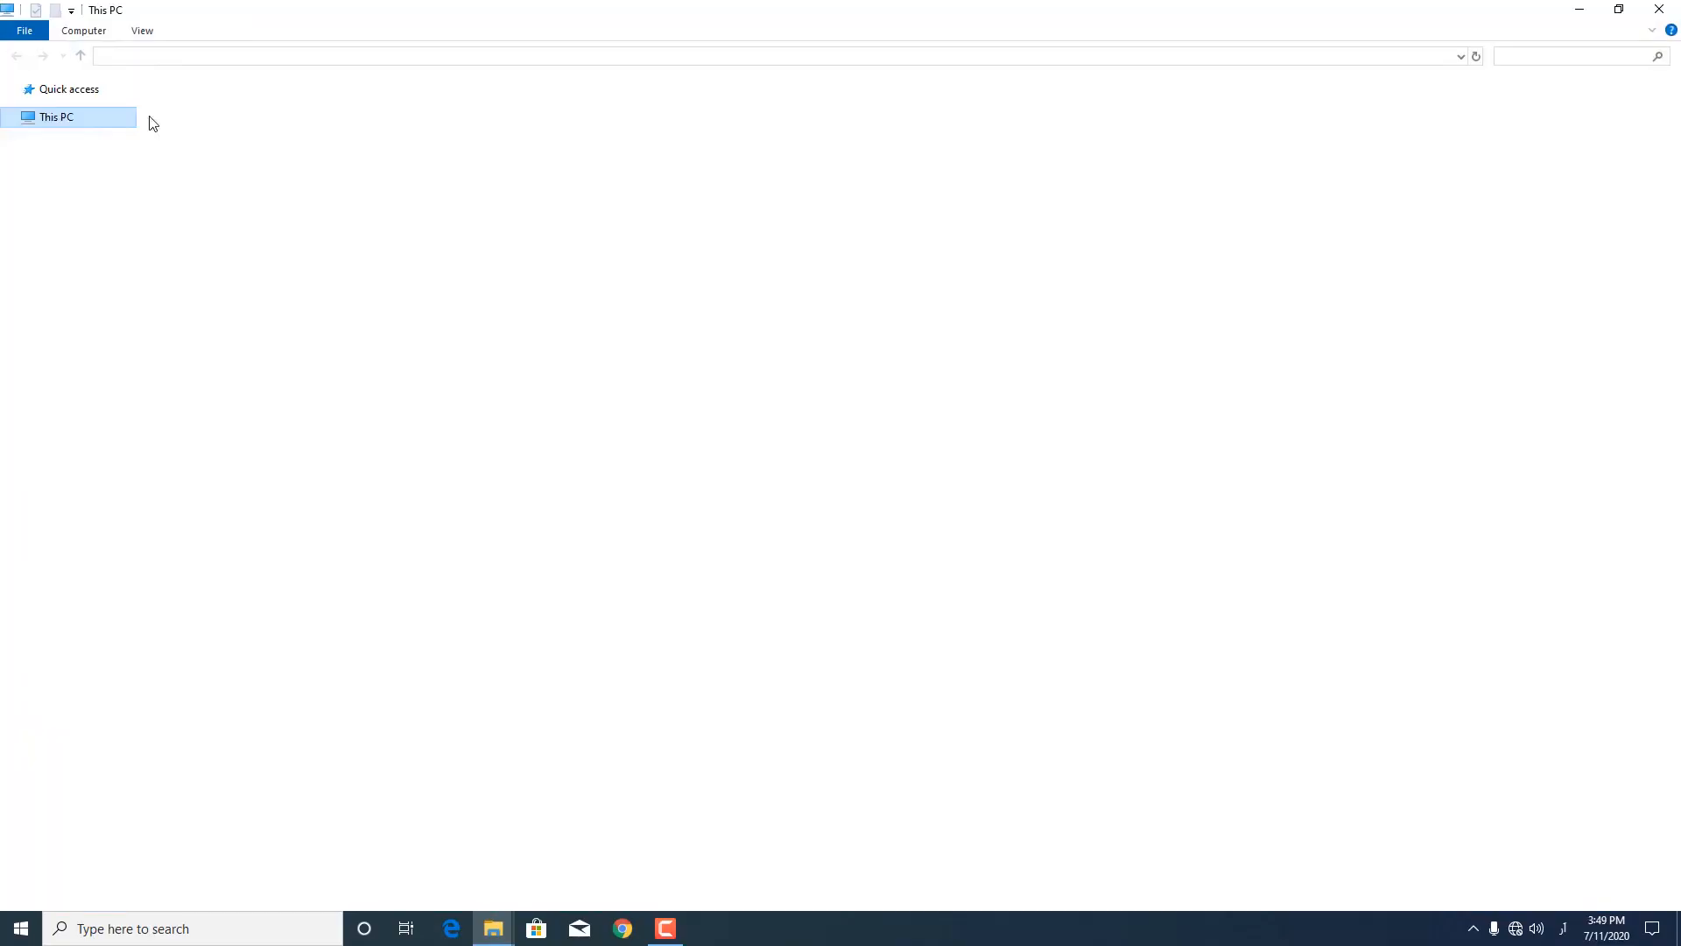
double_click(267, 154)
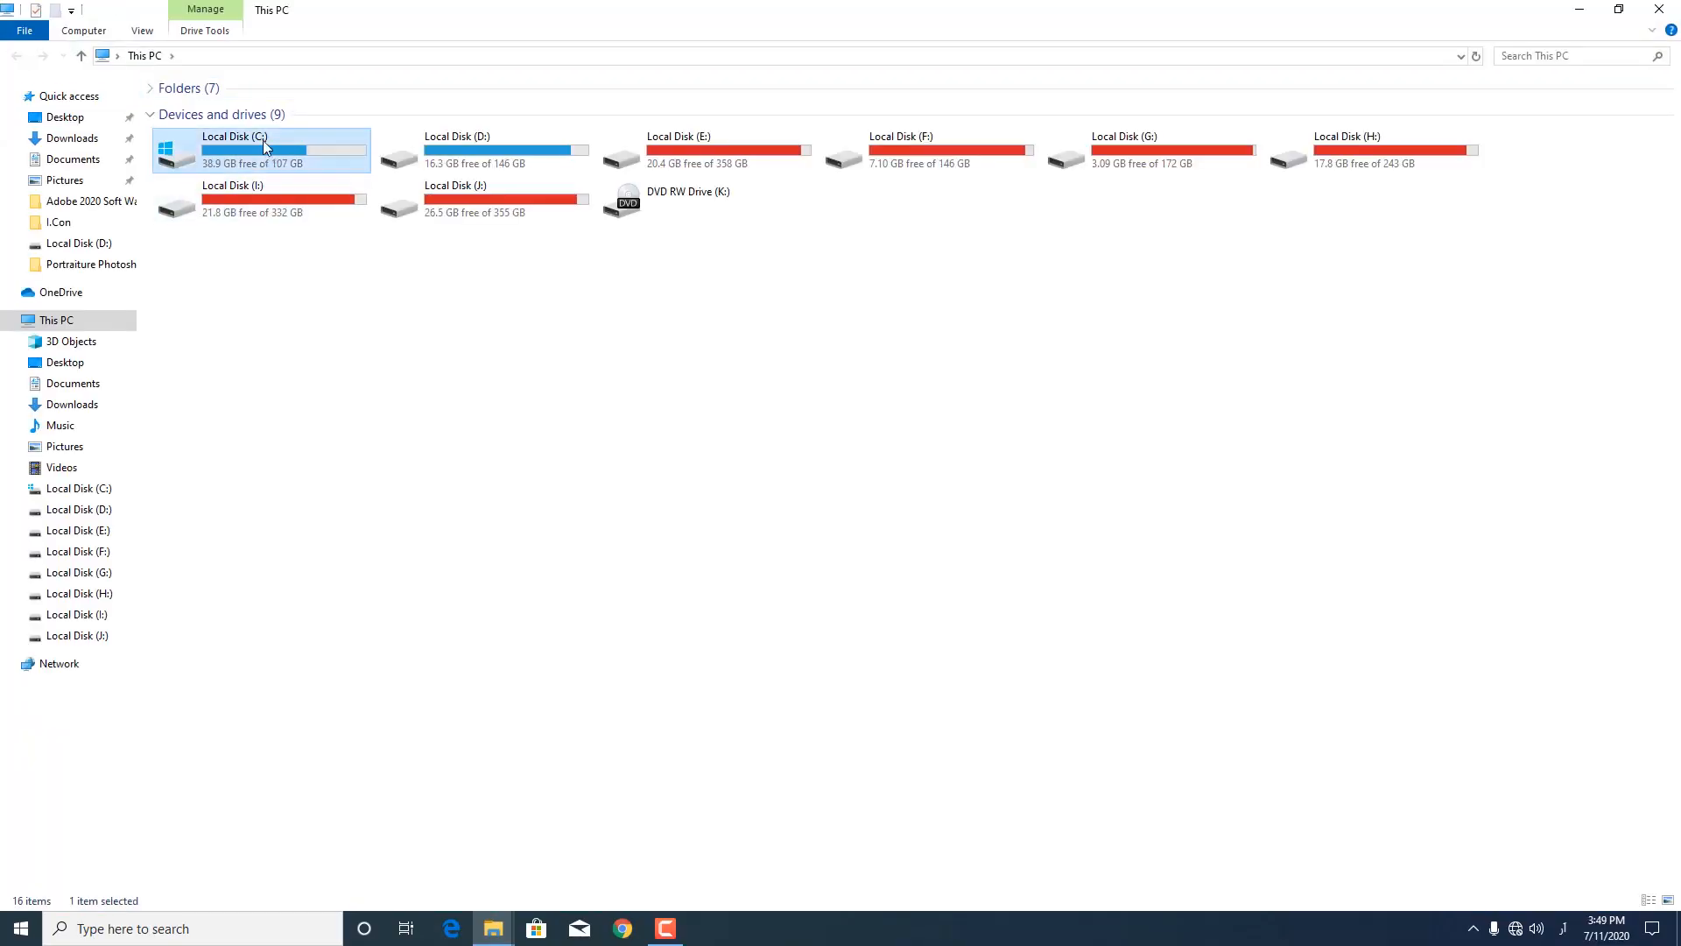
double_click(213, 243)
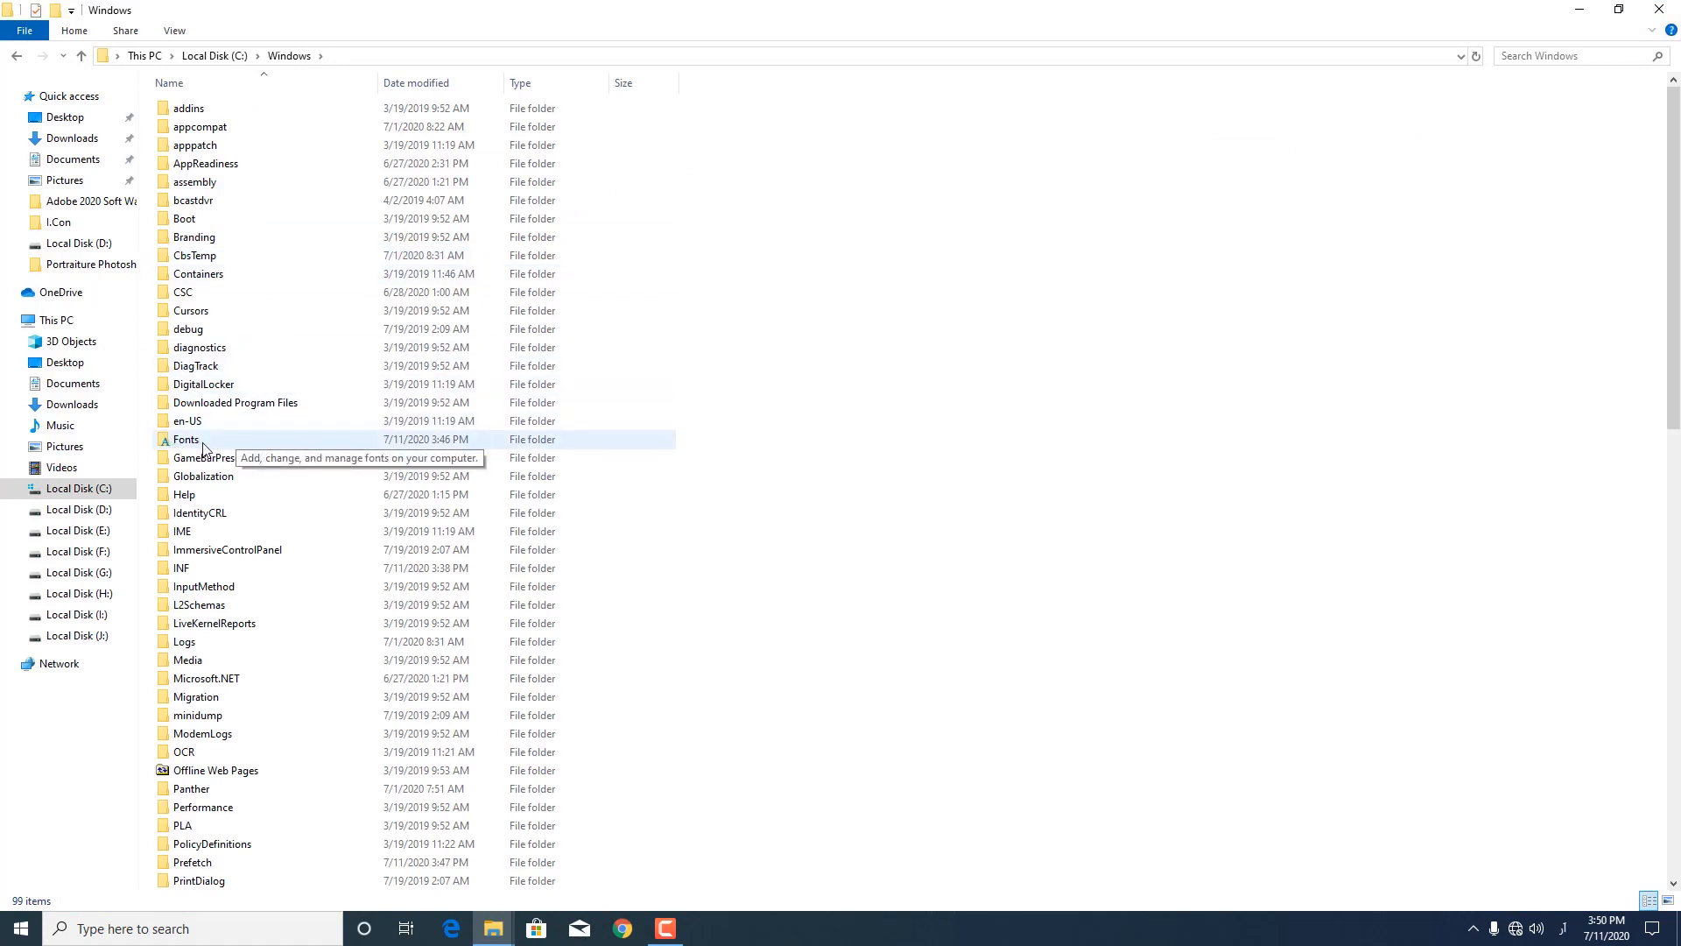
double_click(210, 442)
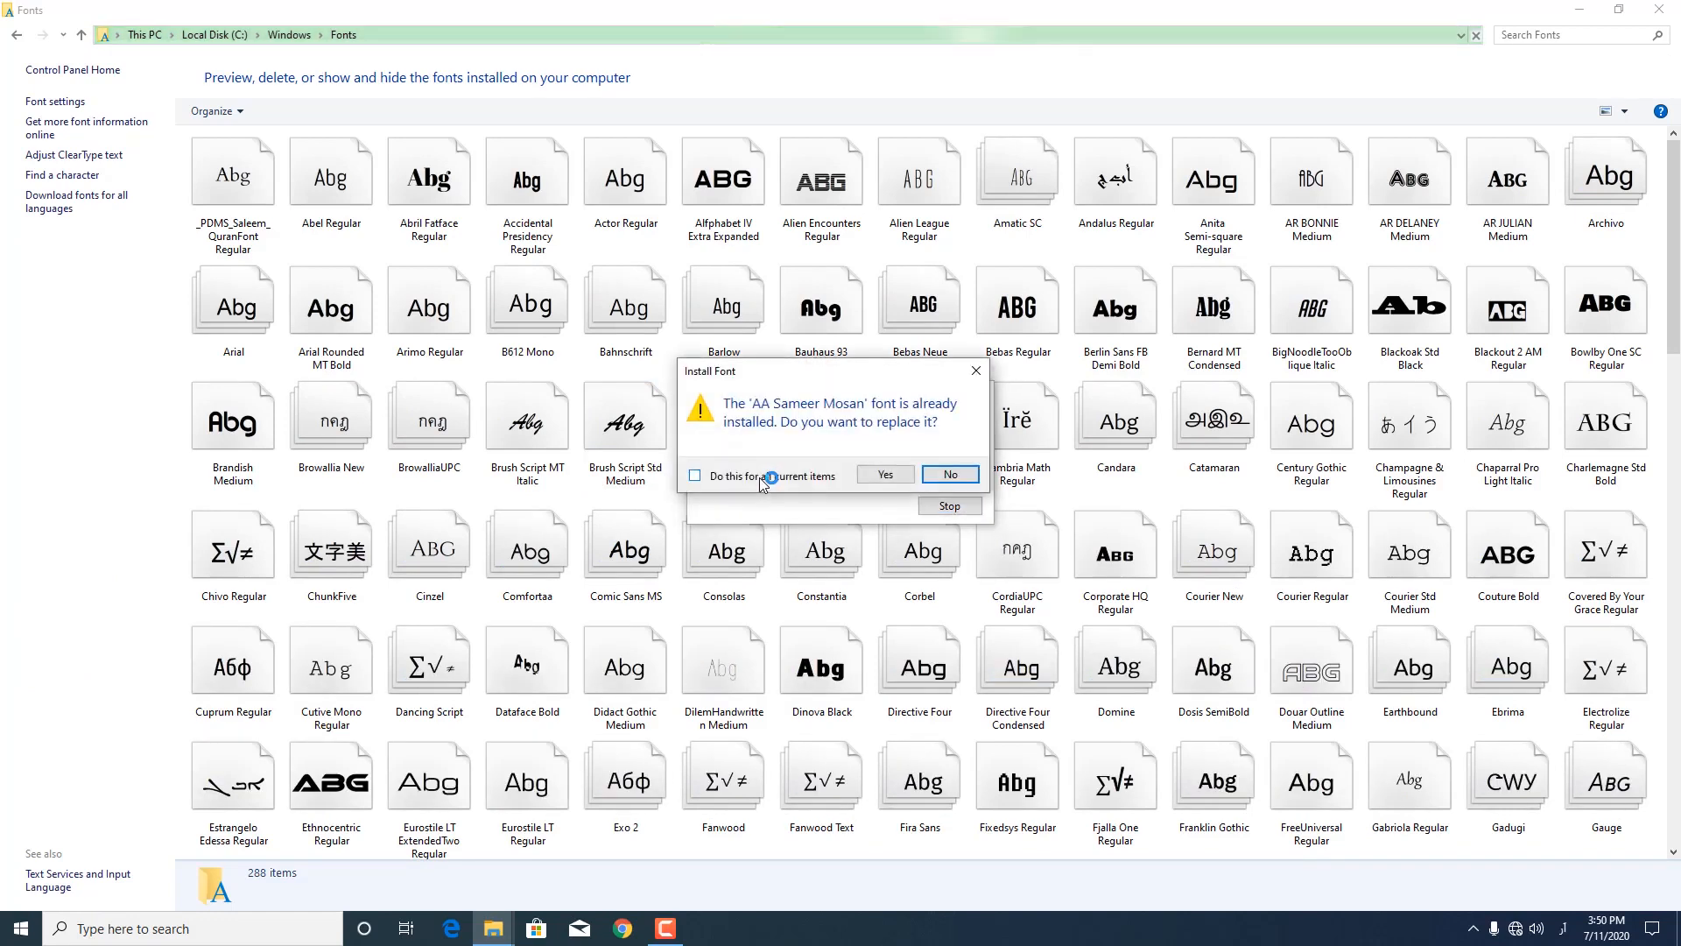
click(697, 478)
click(880, 477)
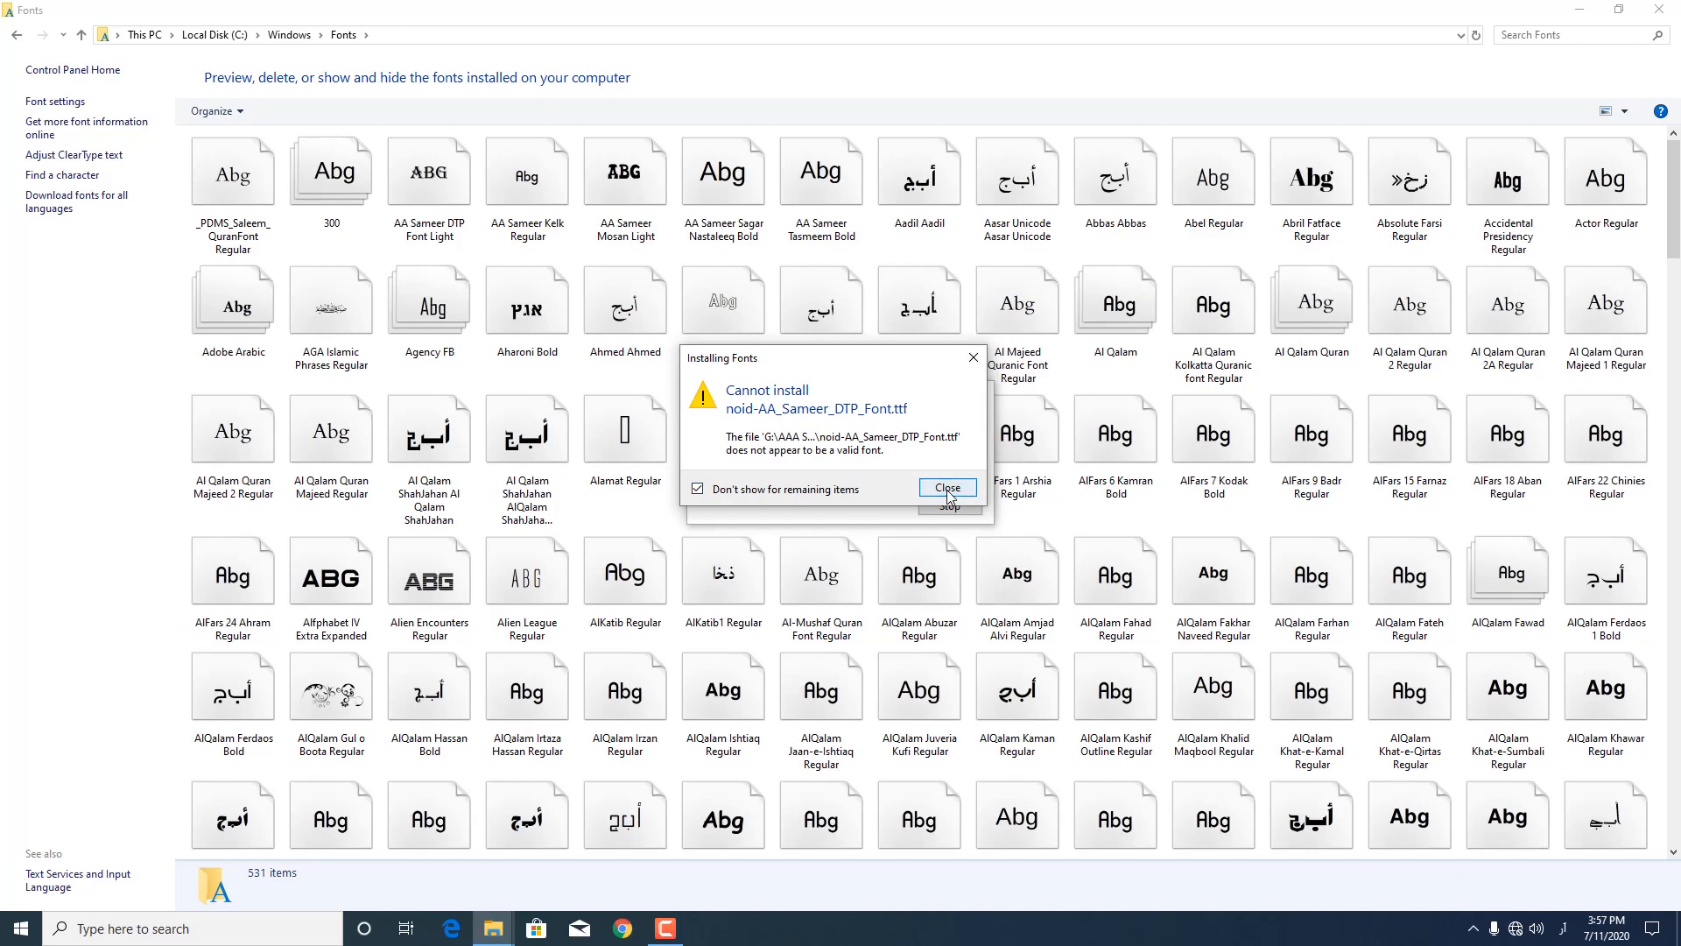
click(947, 488)
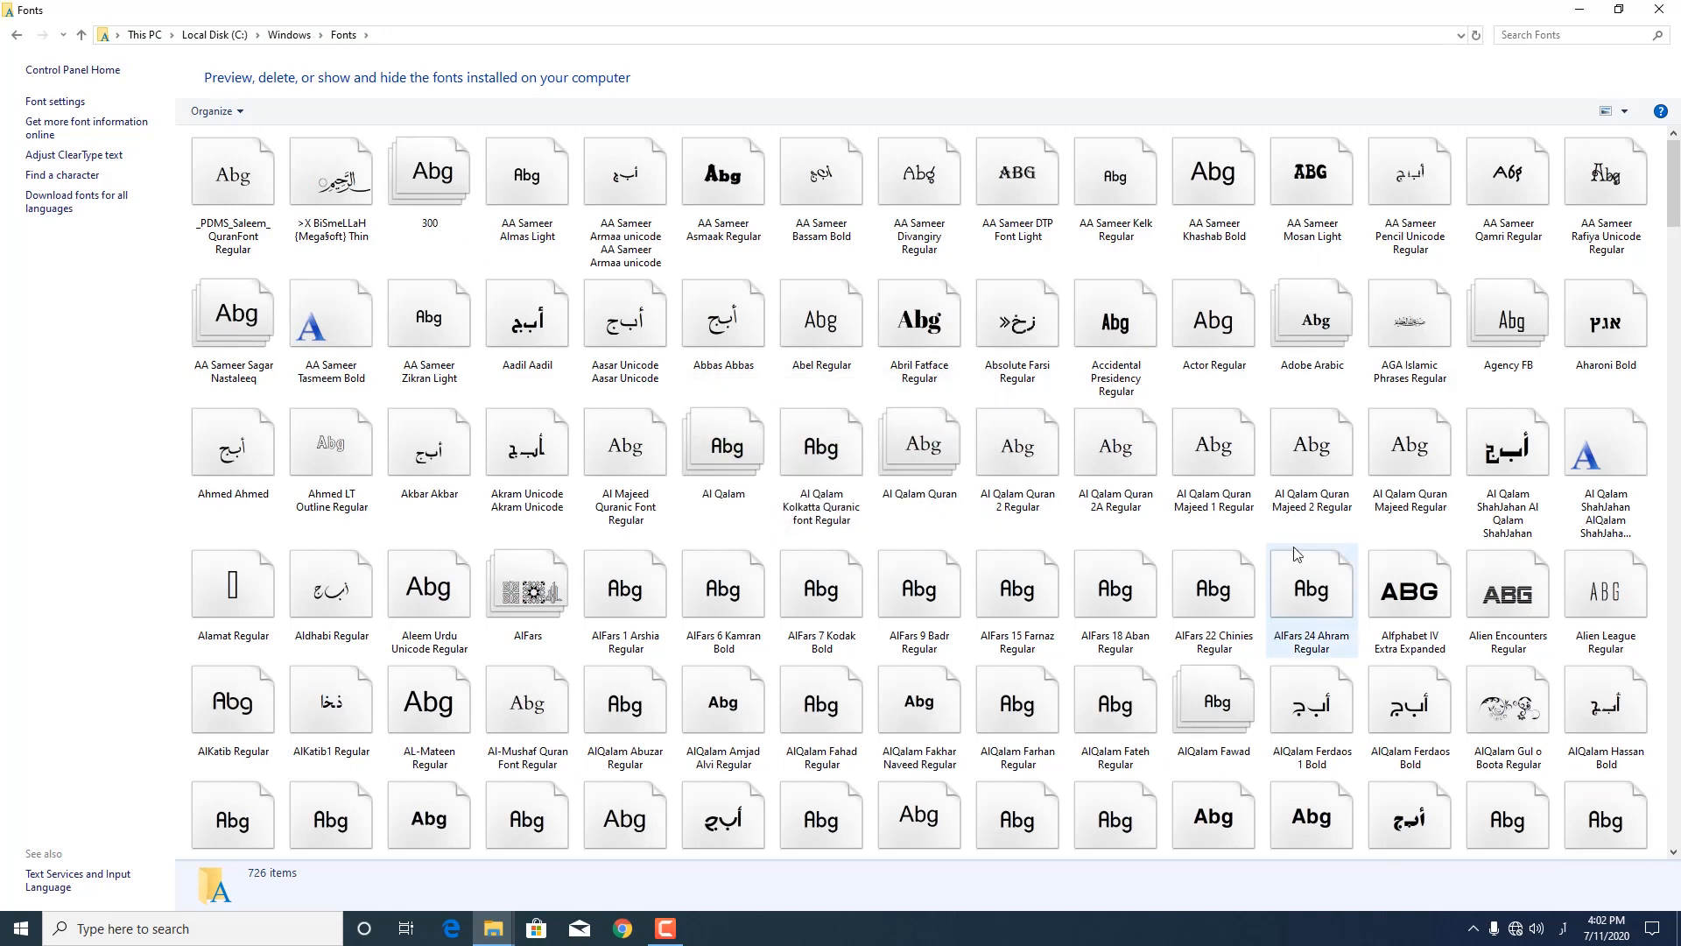
click(1657, 18)
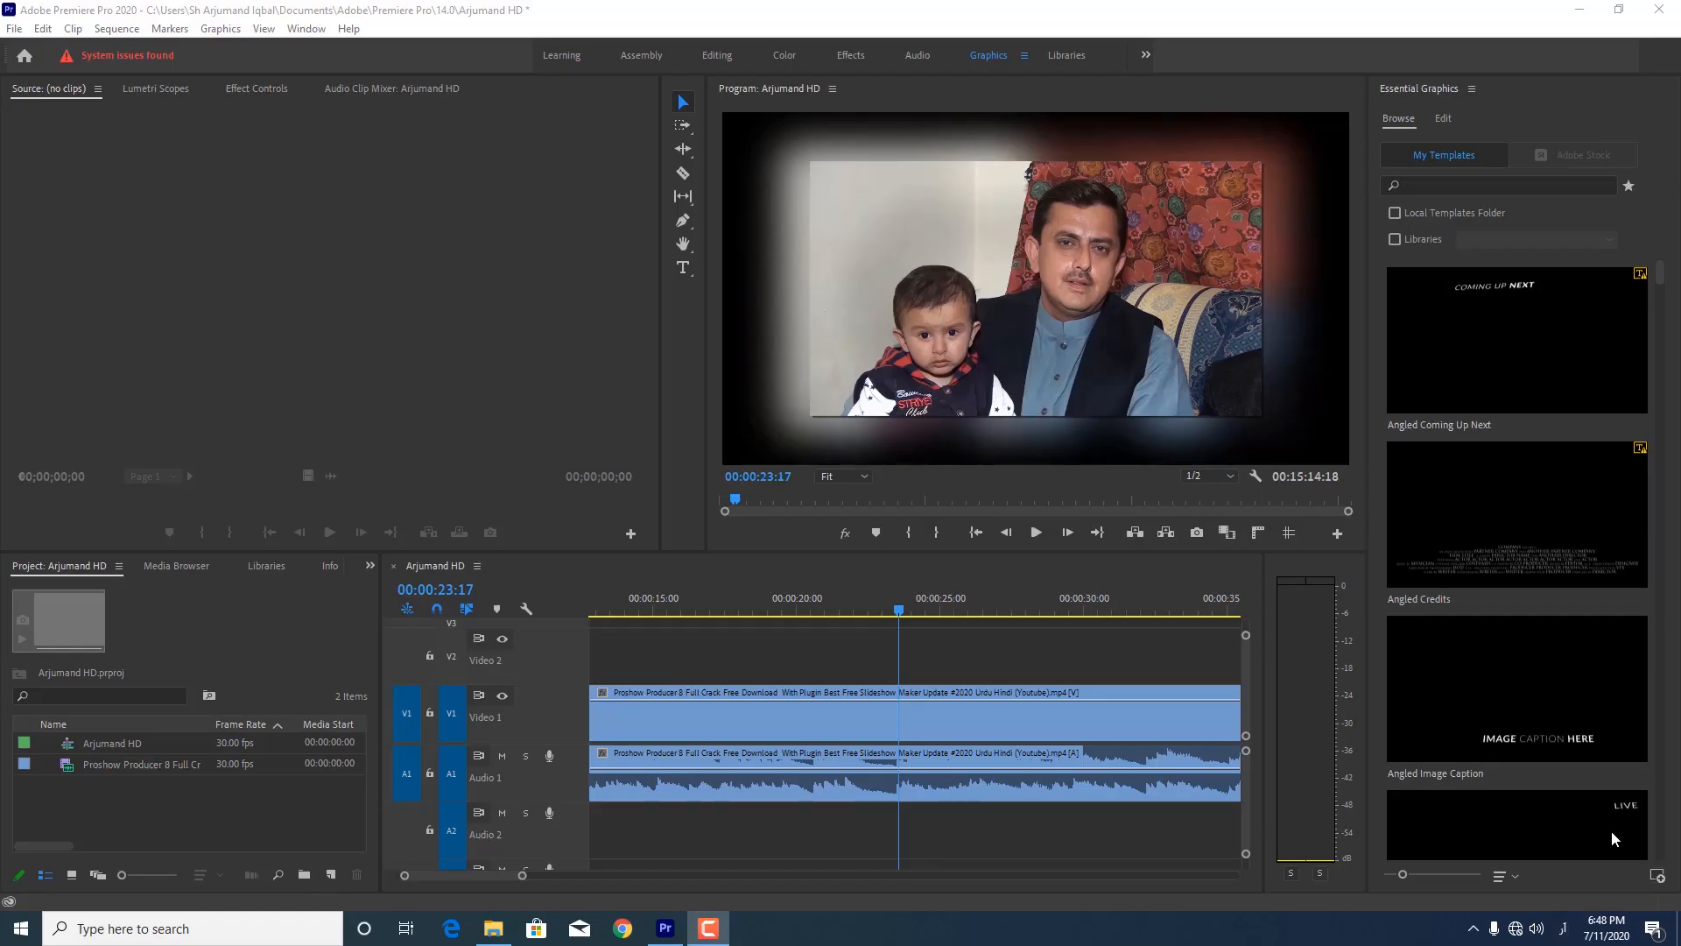
- Set the Graphics preferences to the South Asian and Middle Eastern text engine with Ligatures, Hindi Digits and Right to Left default paragraph direction
click(42, 30)
mouse_move(135, 605)
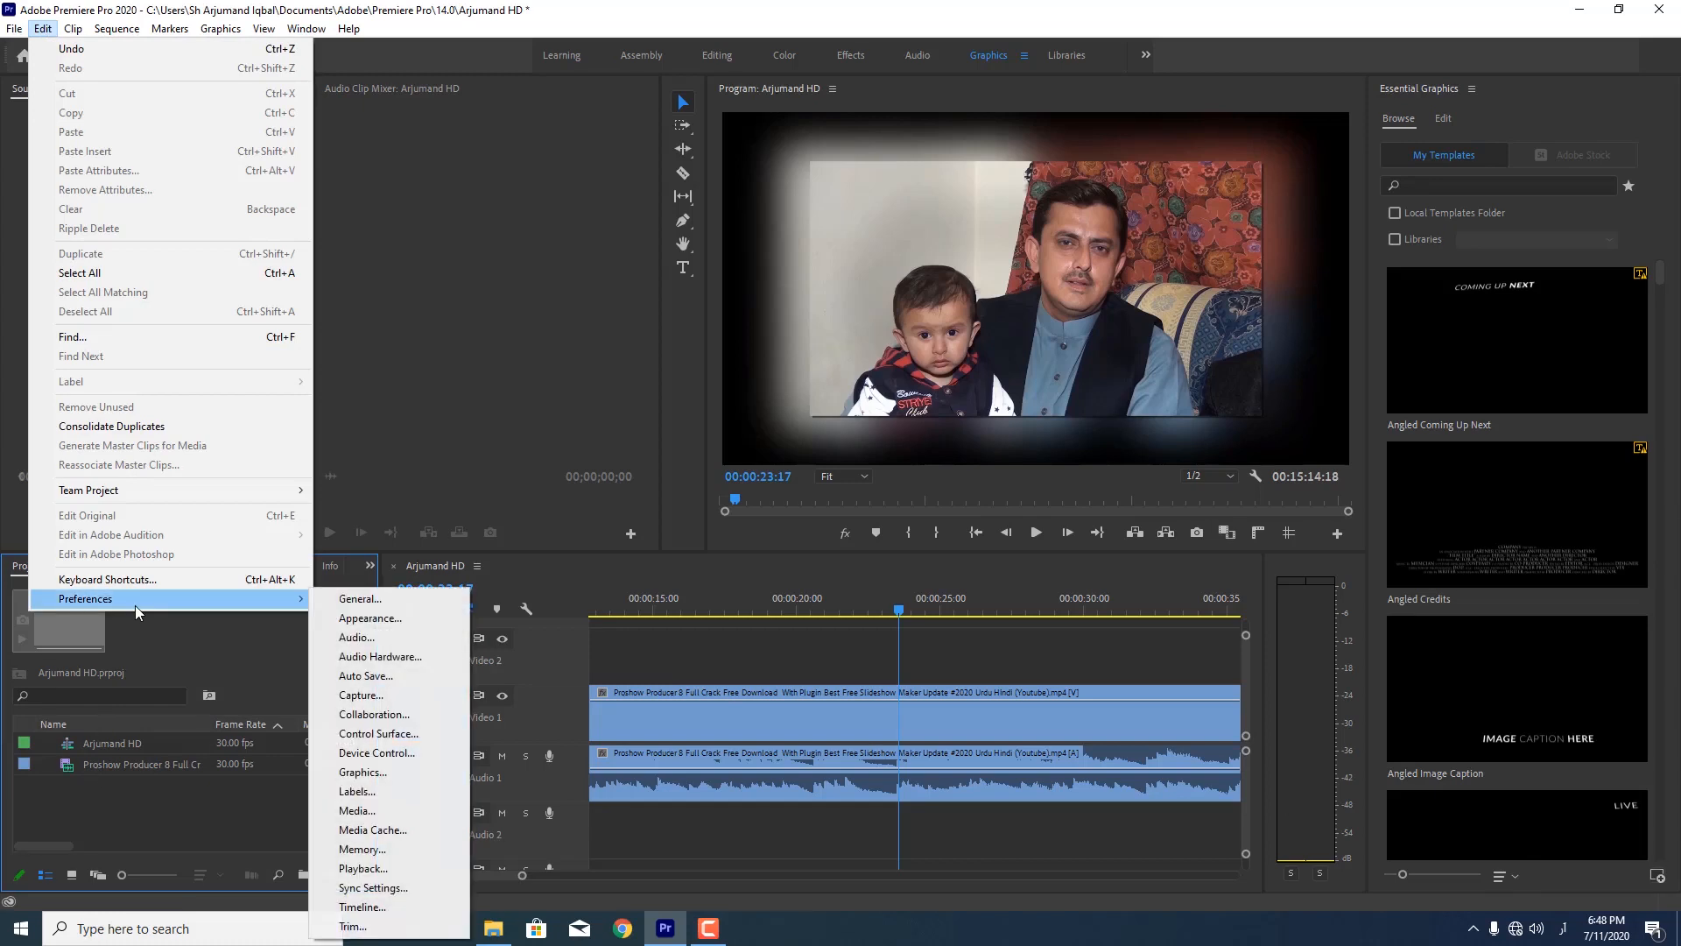
click(373, 775)
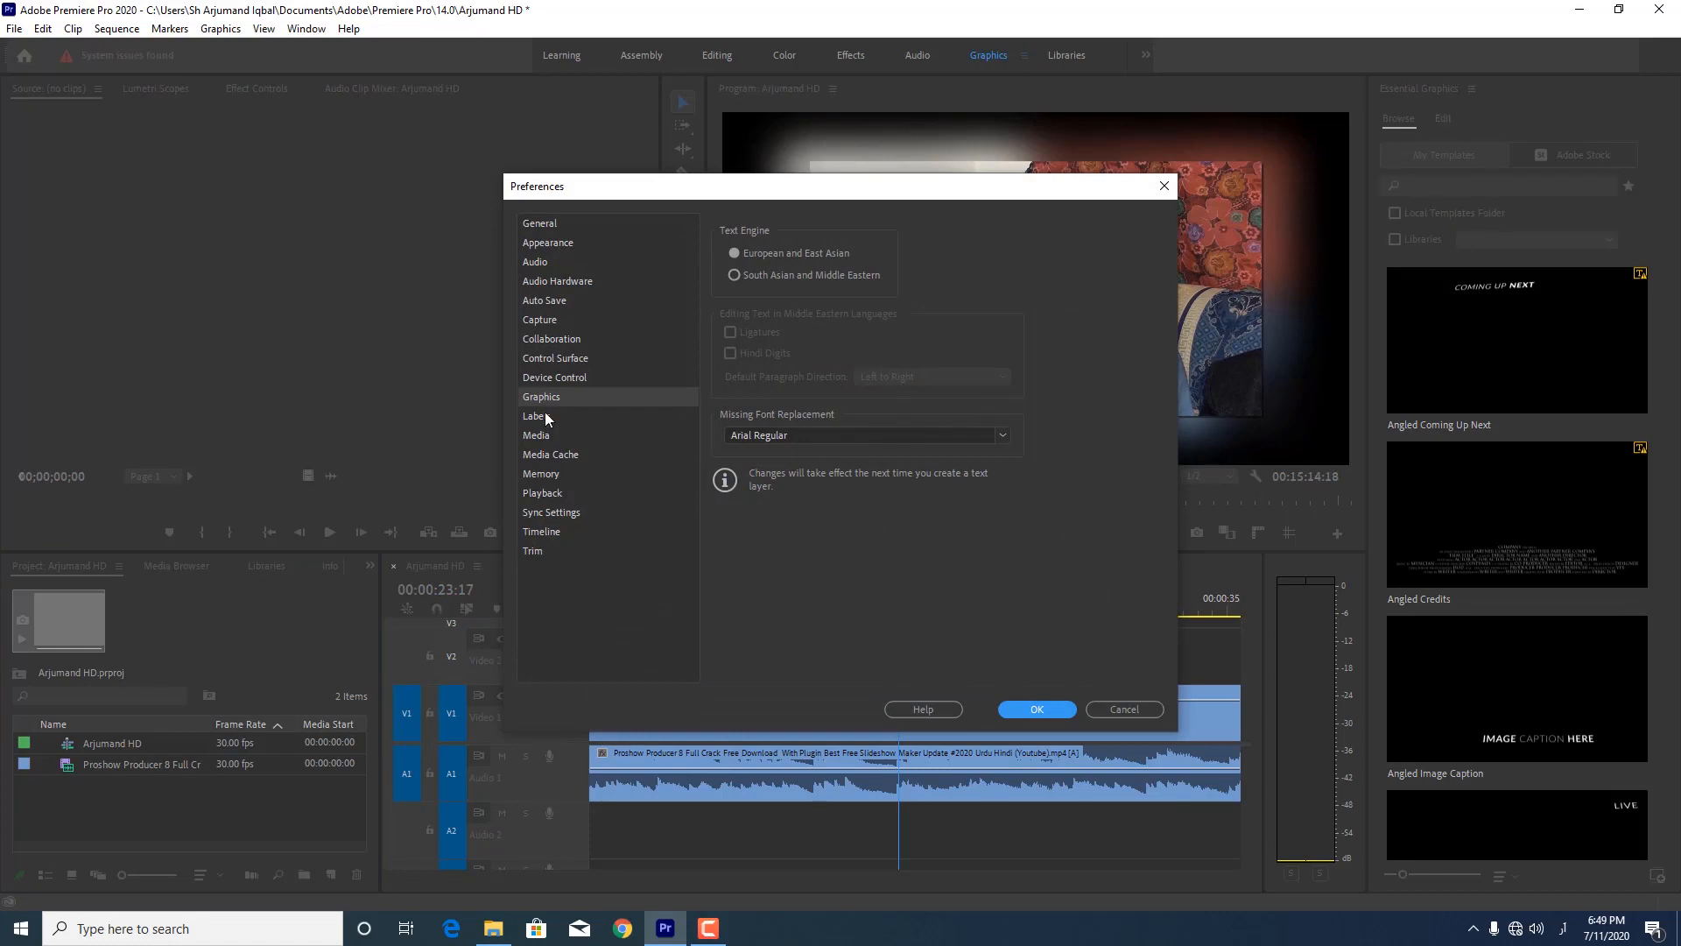
click(732, 275)
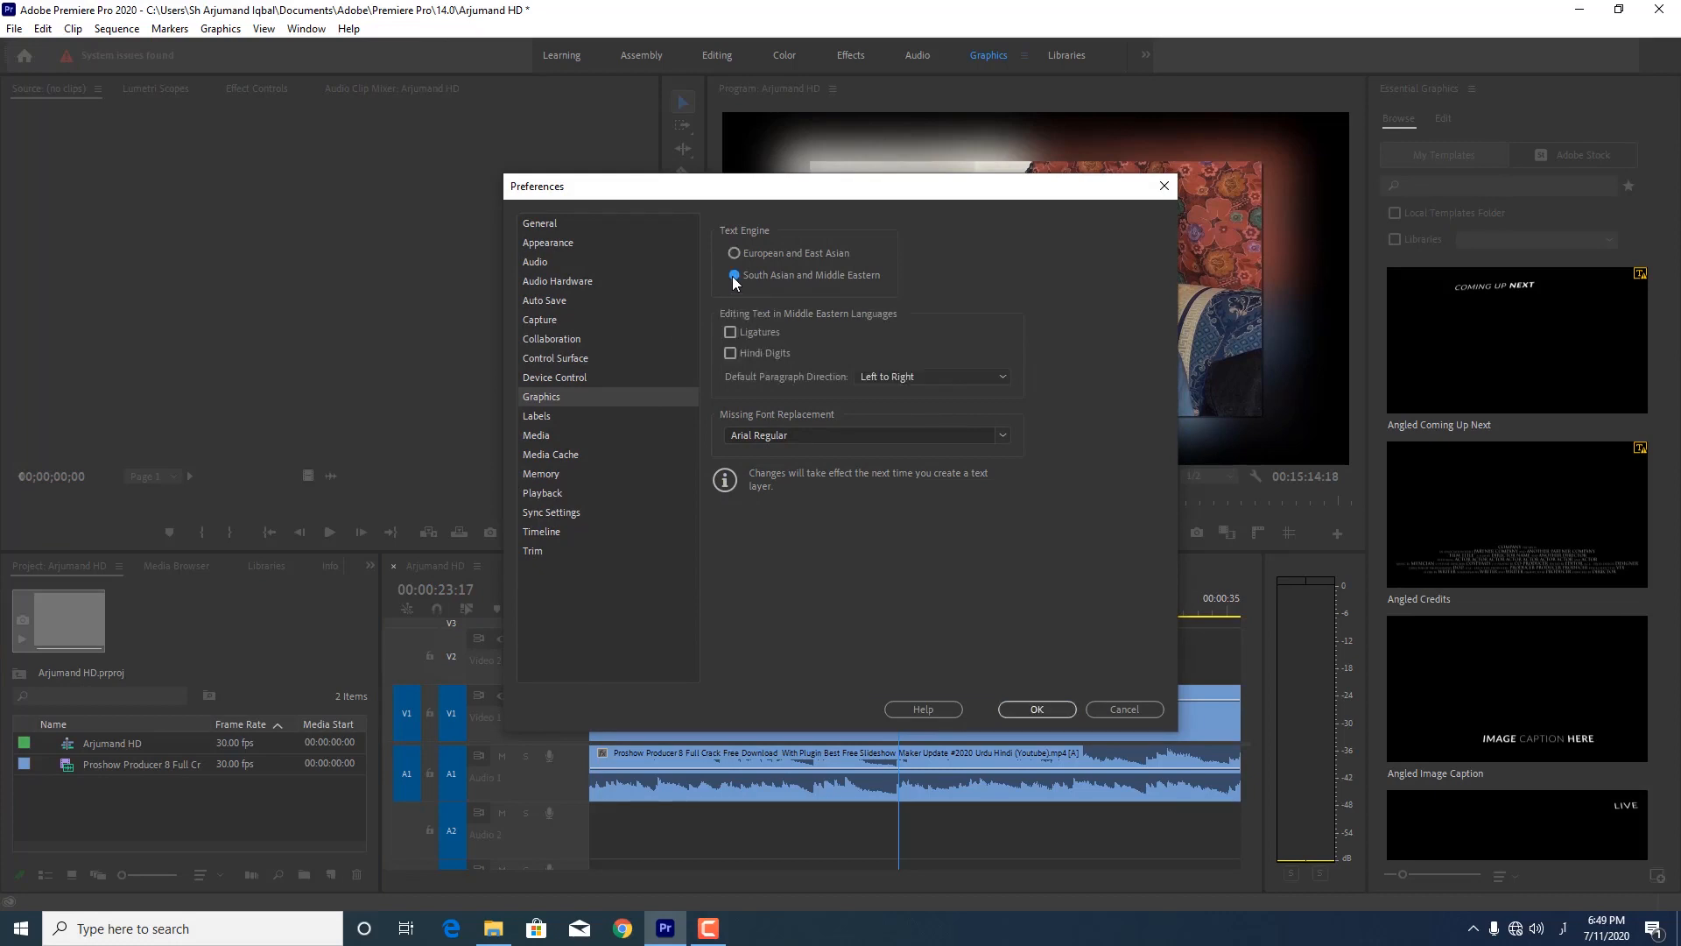
click(730, 333)
click(1003, 381)
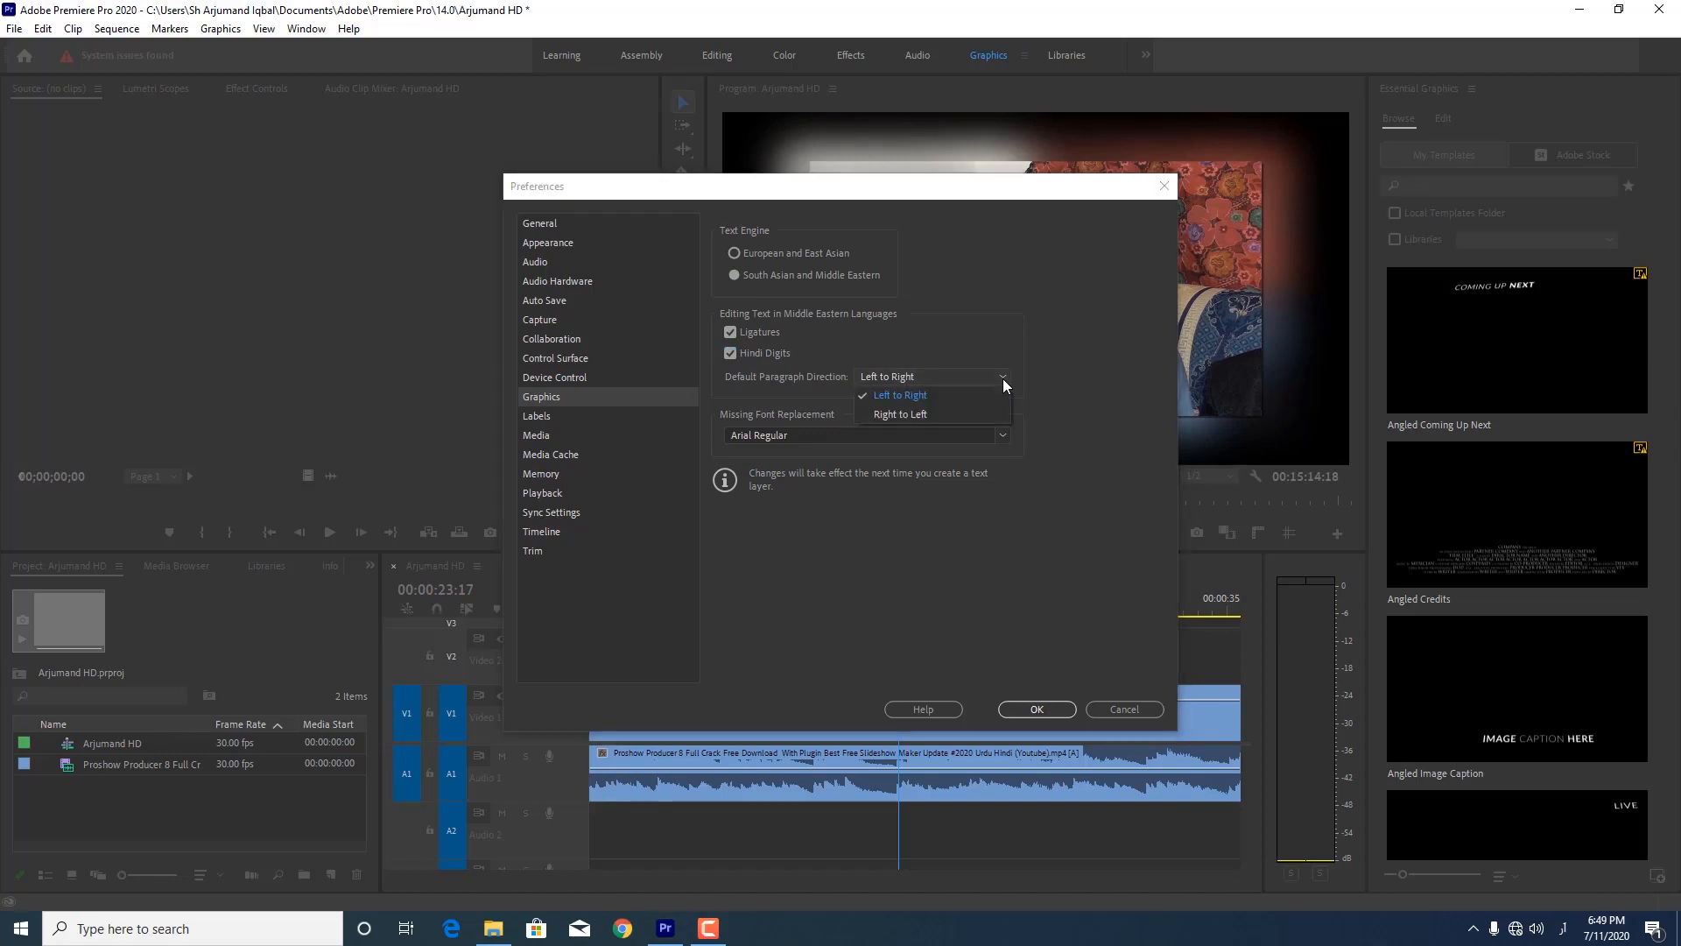
click(941, 414)
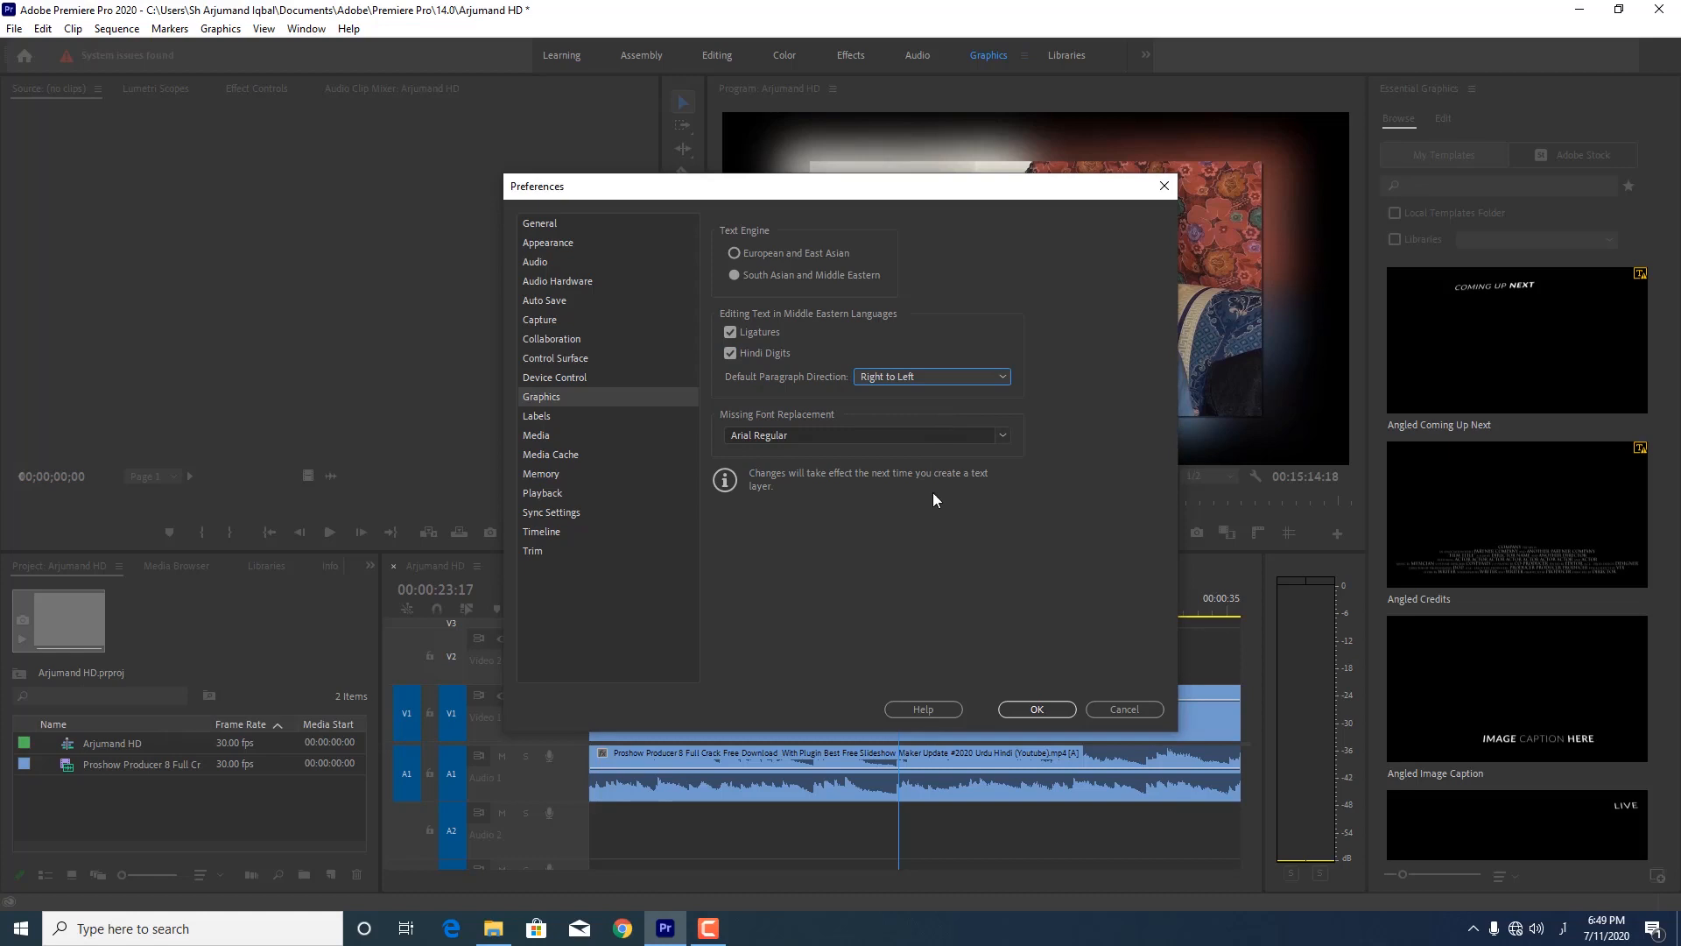
click(1053, 707)
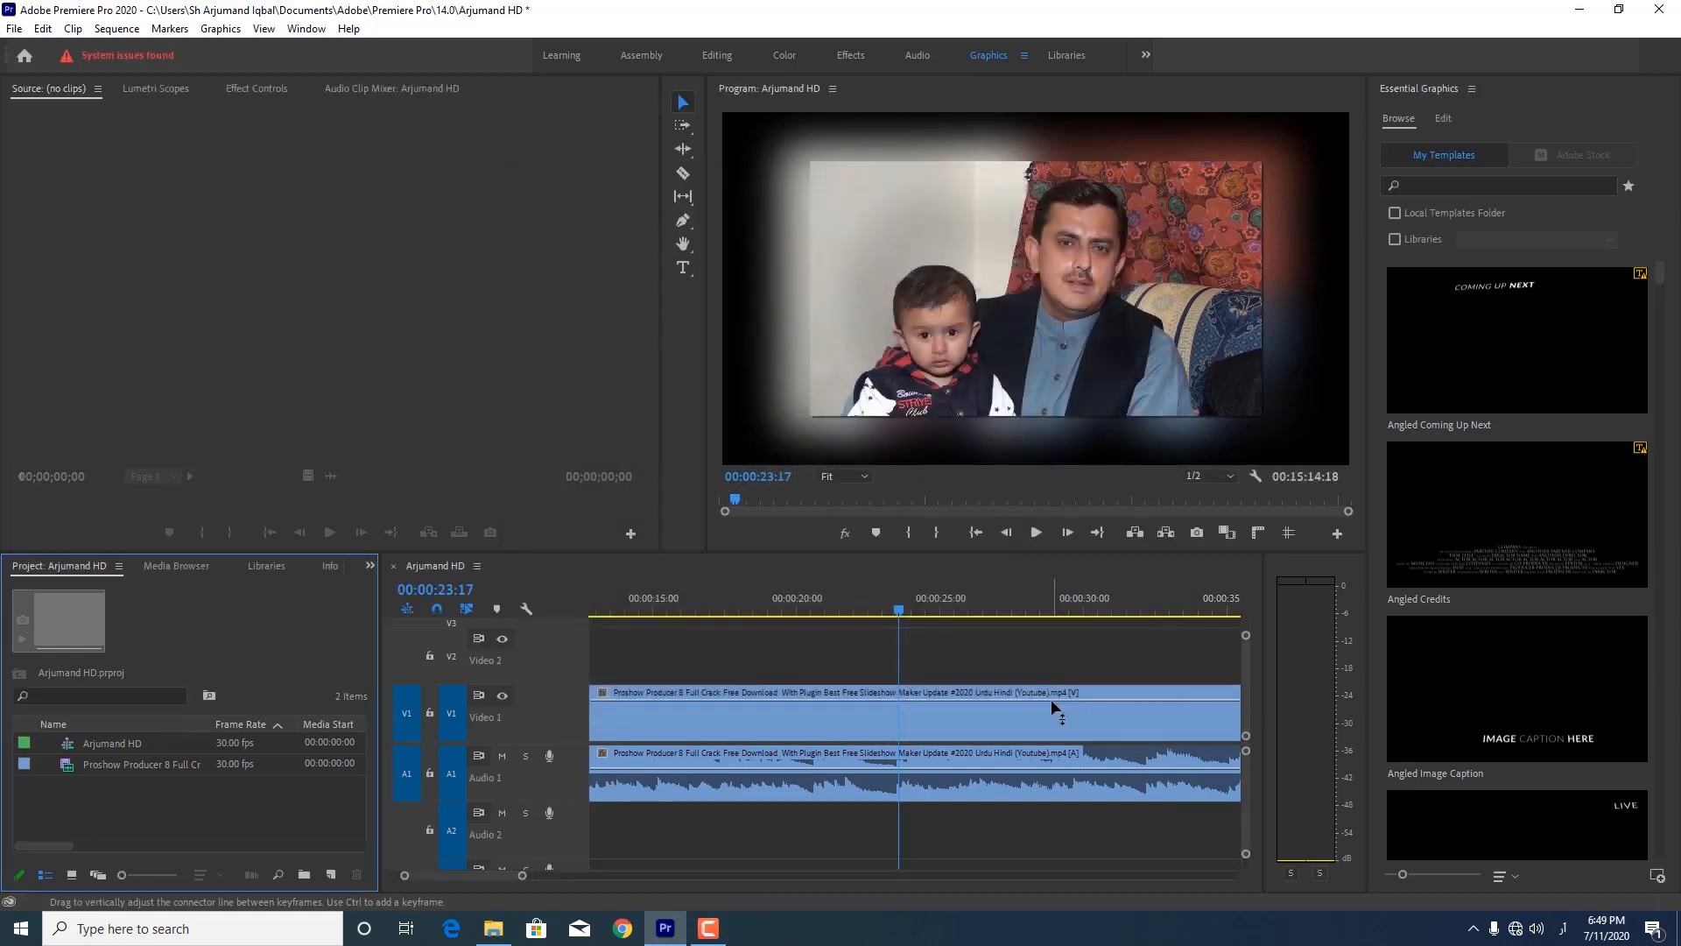
- Create a text layer beside the child in the video frame, try four Urdu characters in it, and clear them
click(682, 269)
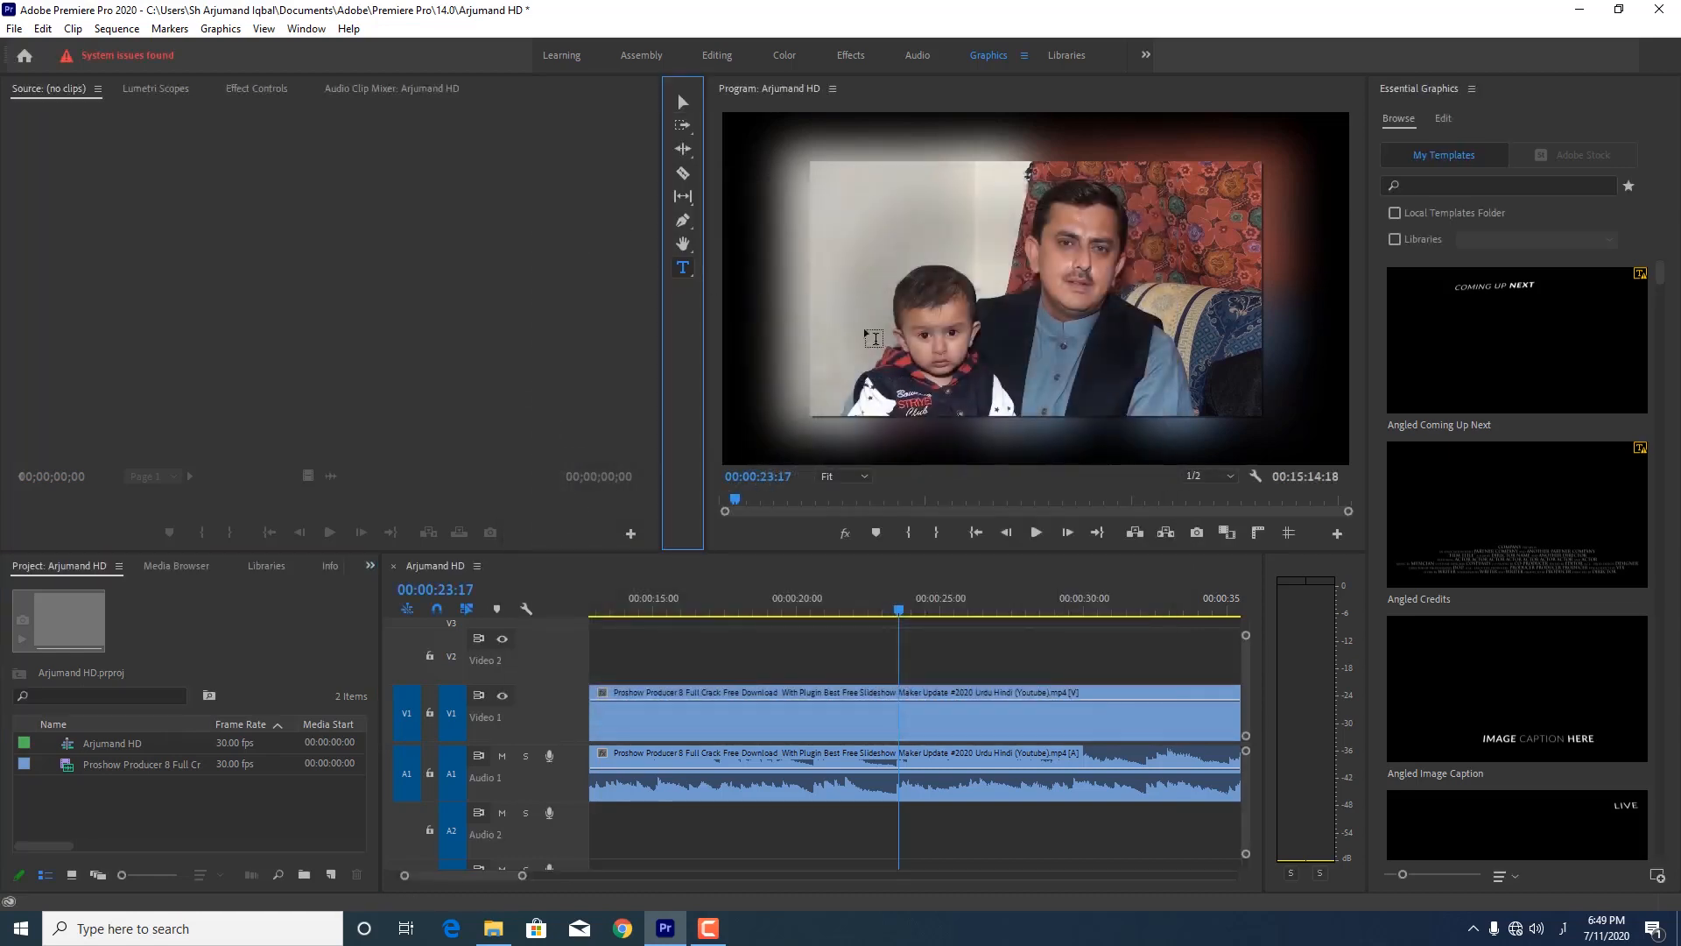
click(834, 368)
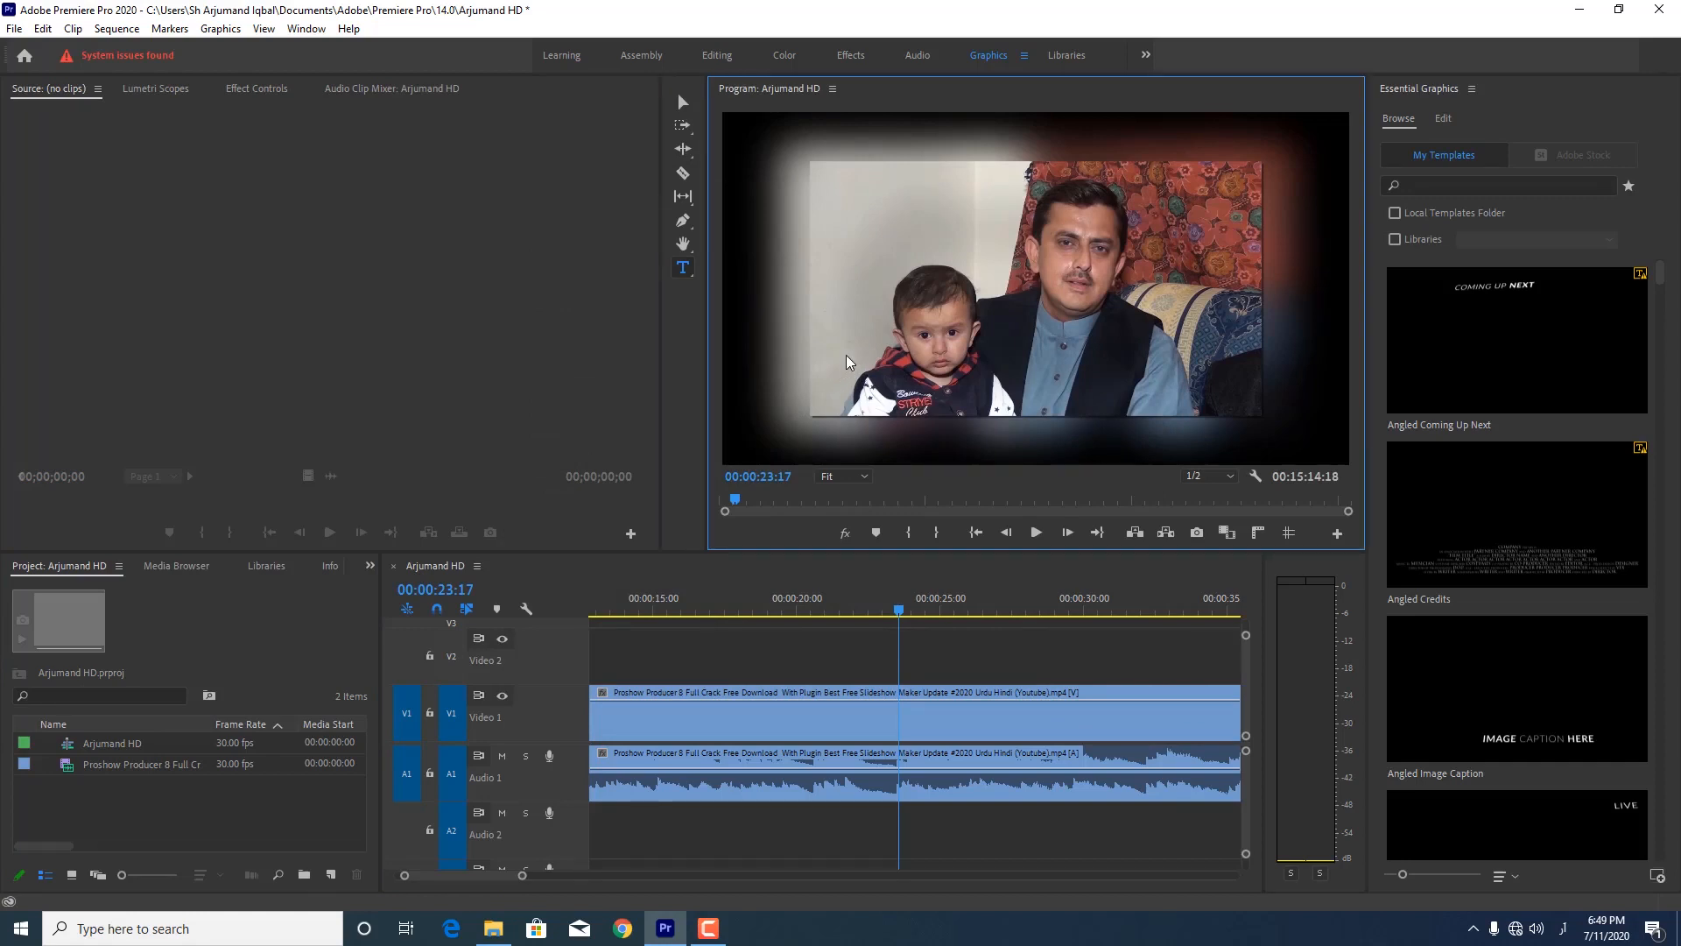
click(854, 351)
text(□□□□)
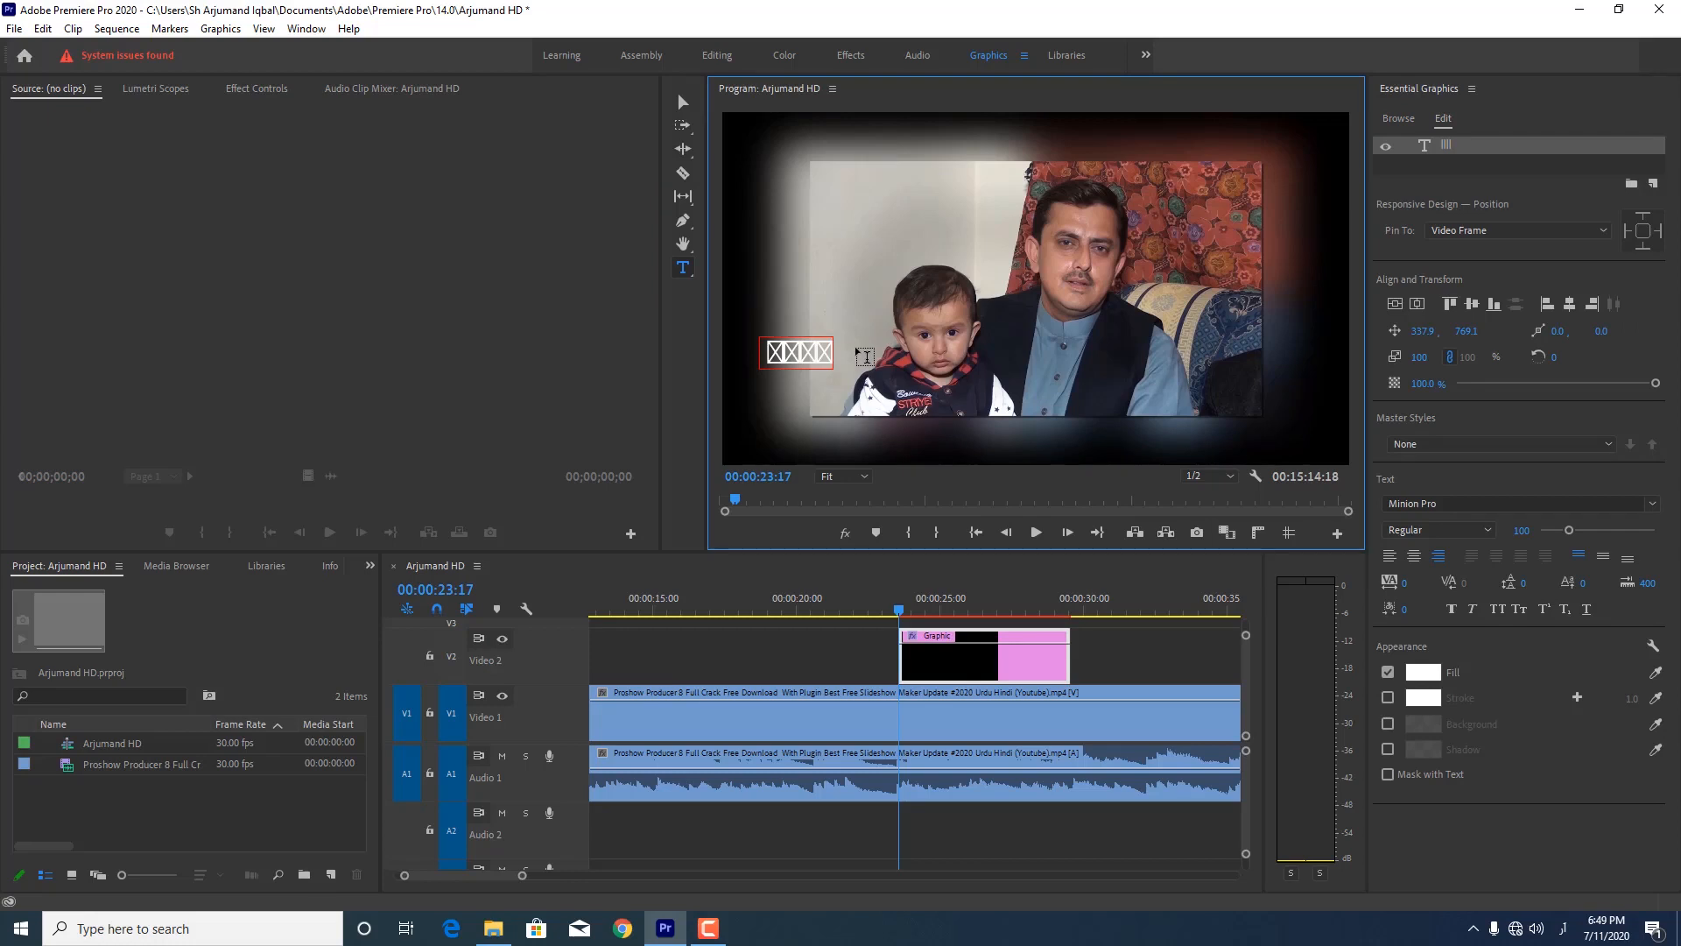
key(BackSpace)
key(BackSpace)
key(BackSpace)
key(BackSpace)
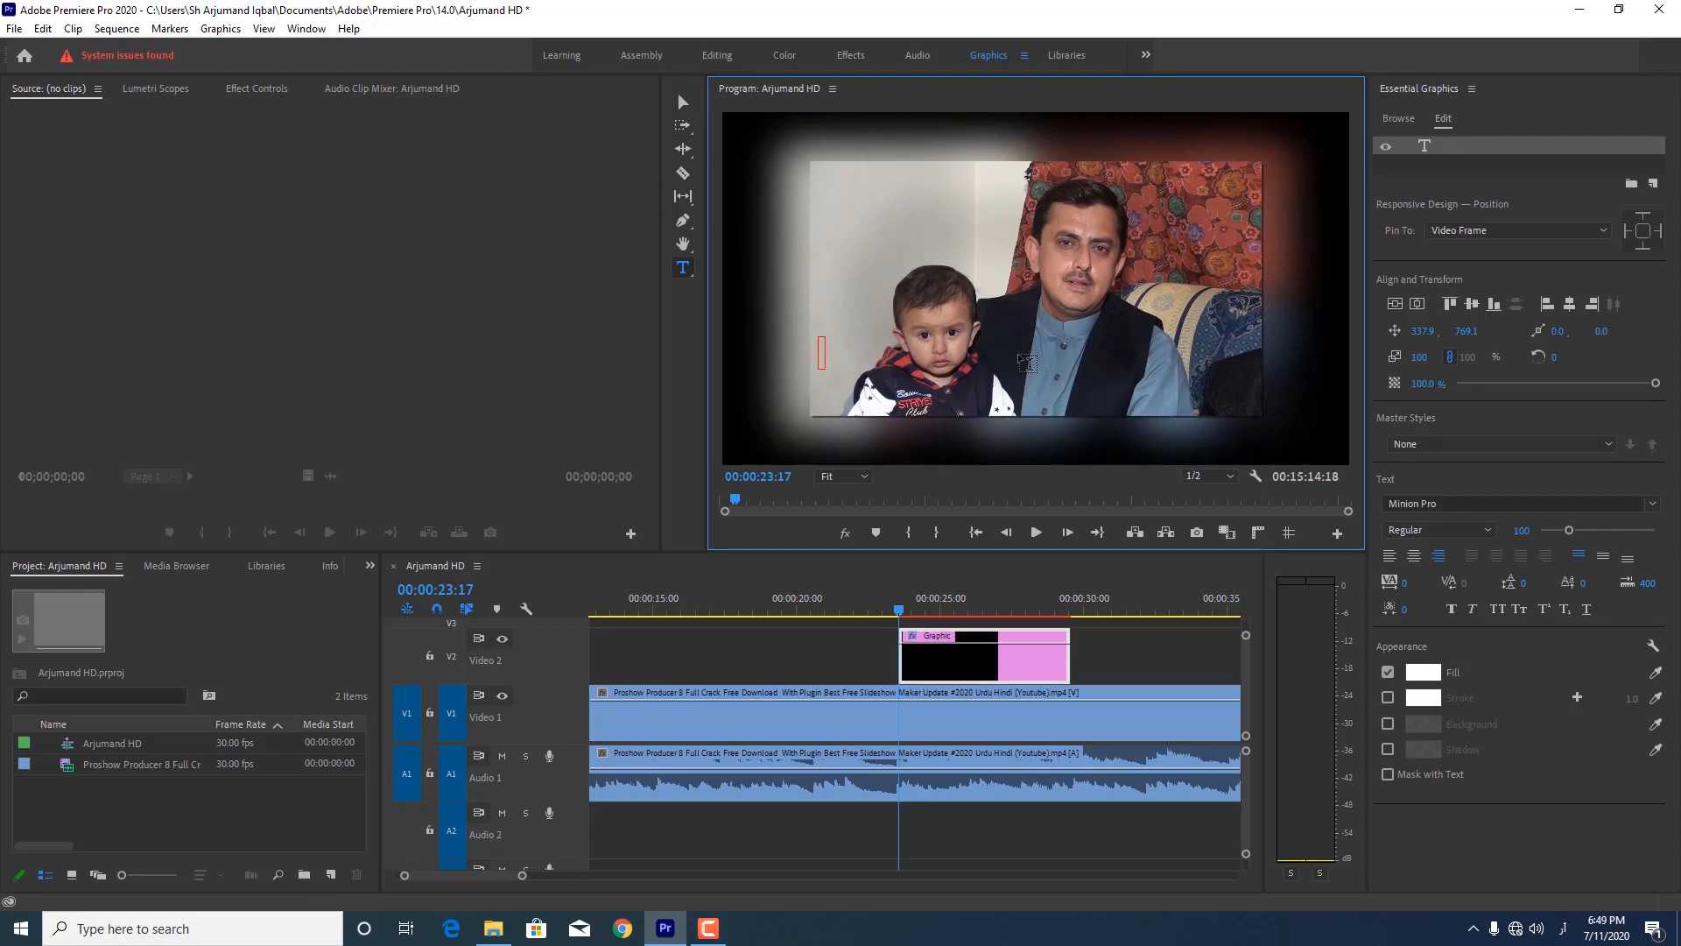
- Set the empty text layer's font to Aasar Unicode and write the person's name in Urdu in the video frame's upper-right area
click(1652, 503)
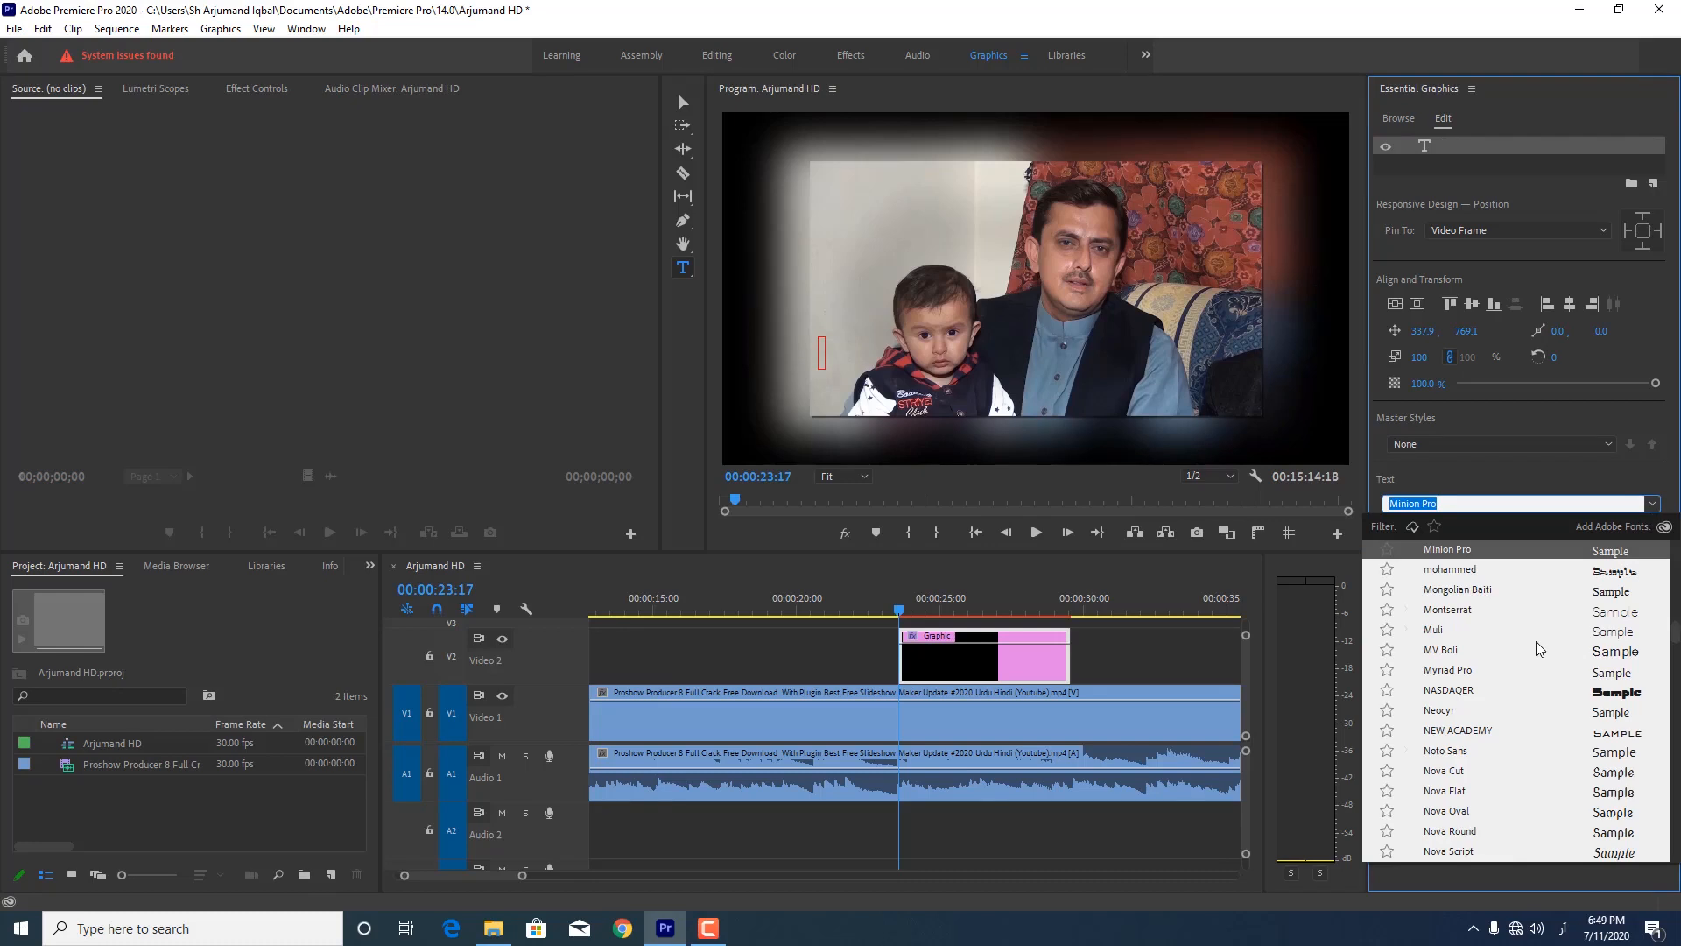
scroll(1539, 649, down, 15)
scroll(1539, 649, down, 20)
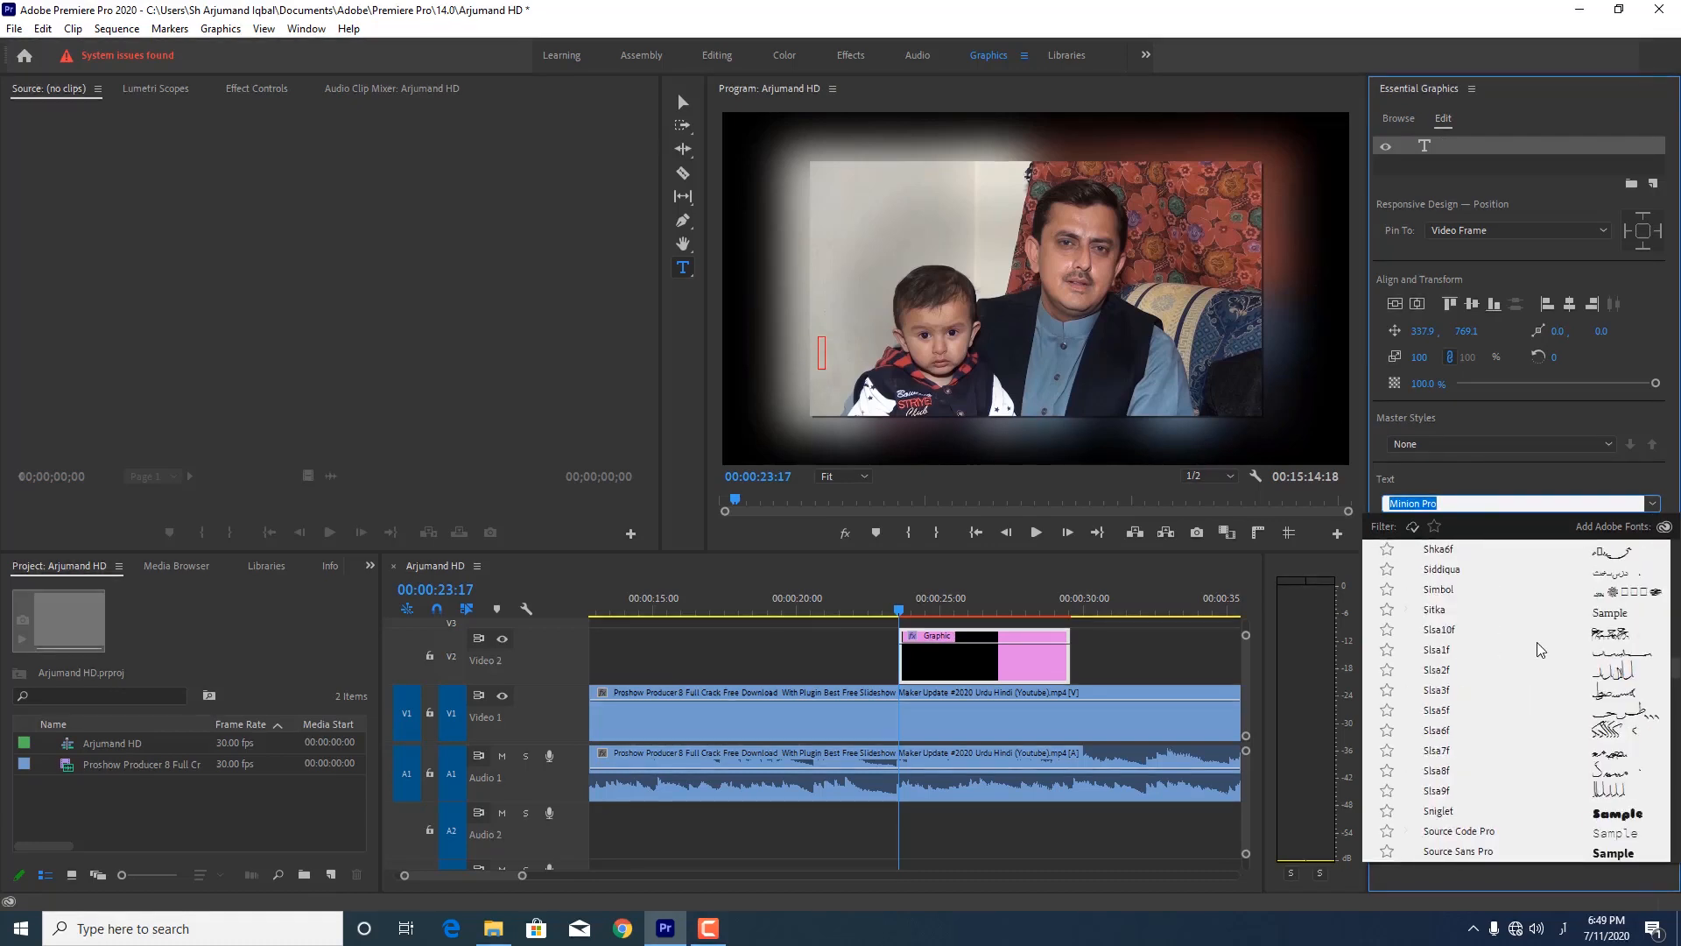
scroll(1541, 648, down, 20)
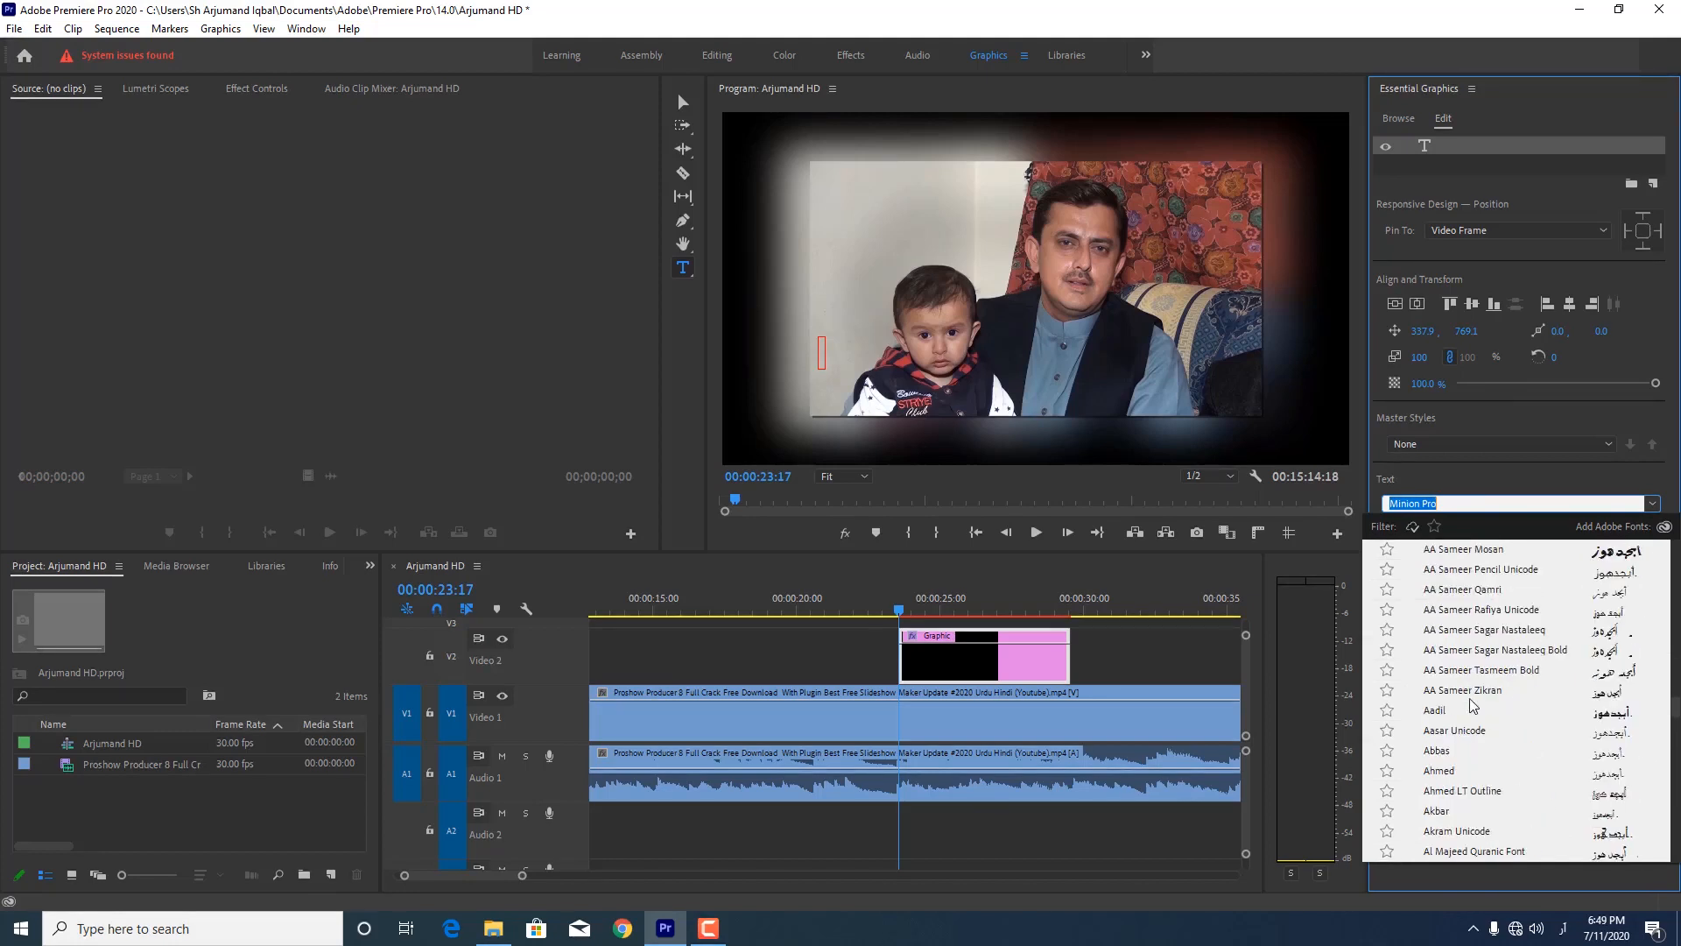
click(1459, 735)
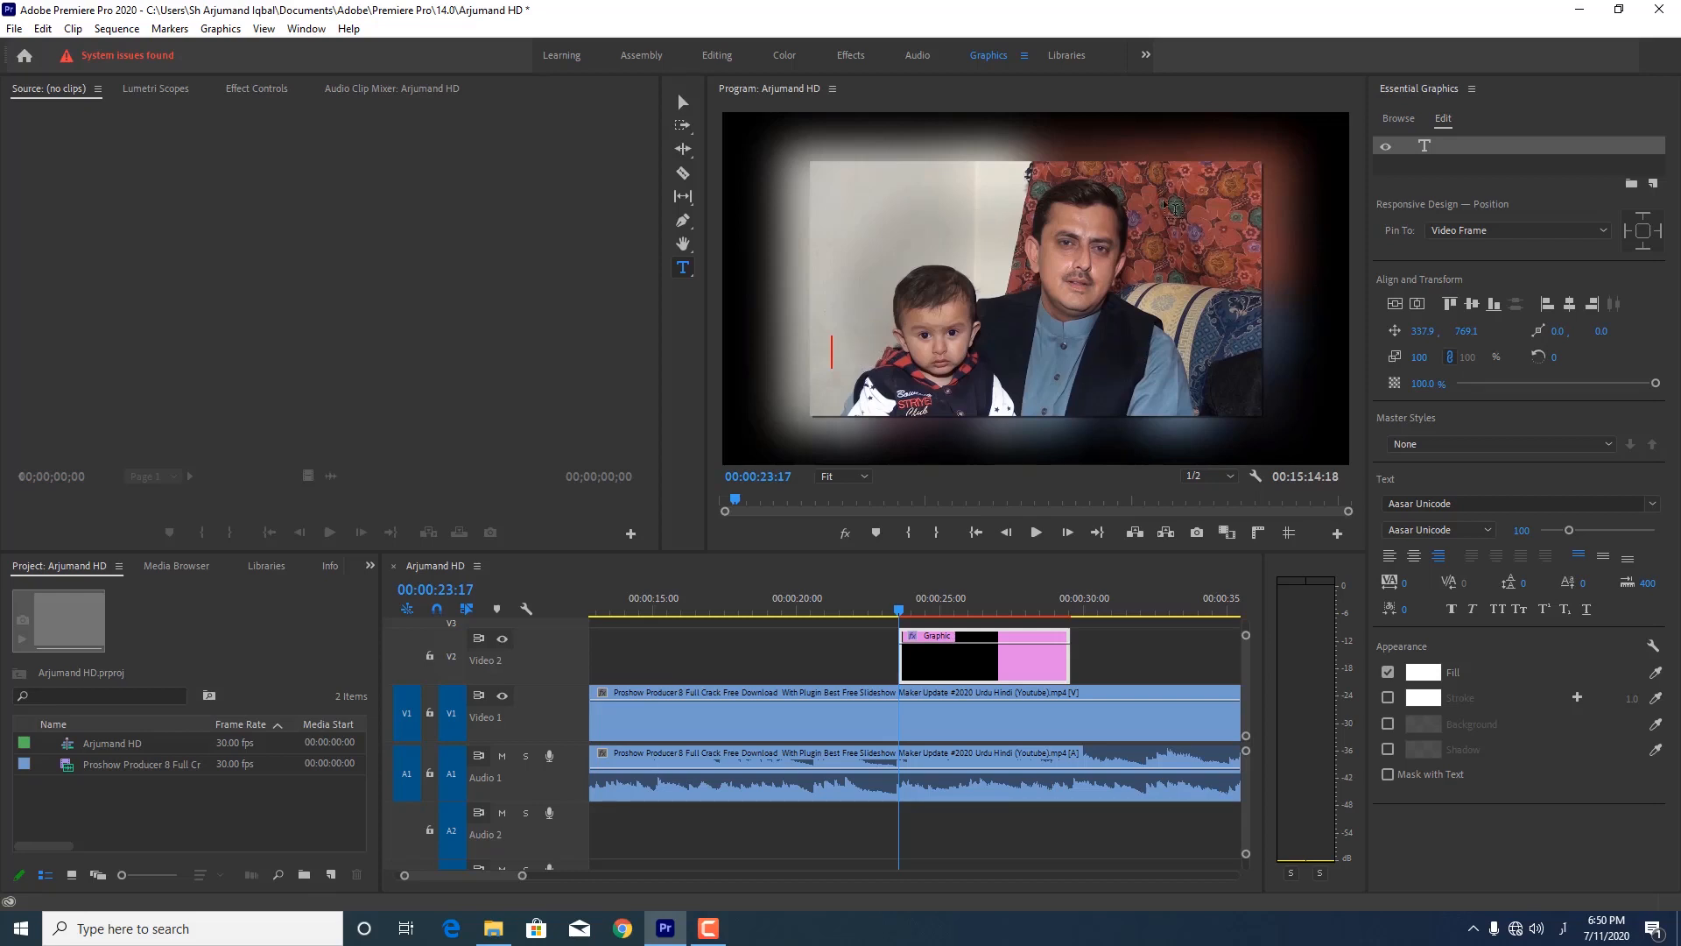
click(1209, 215)
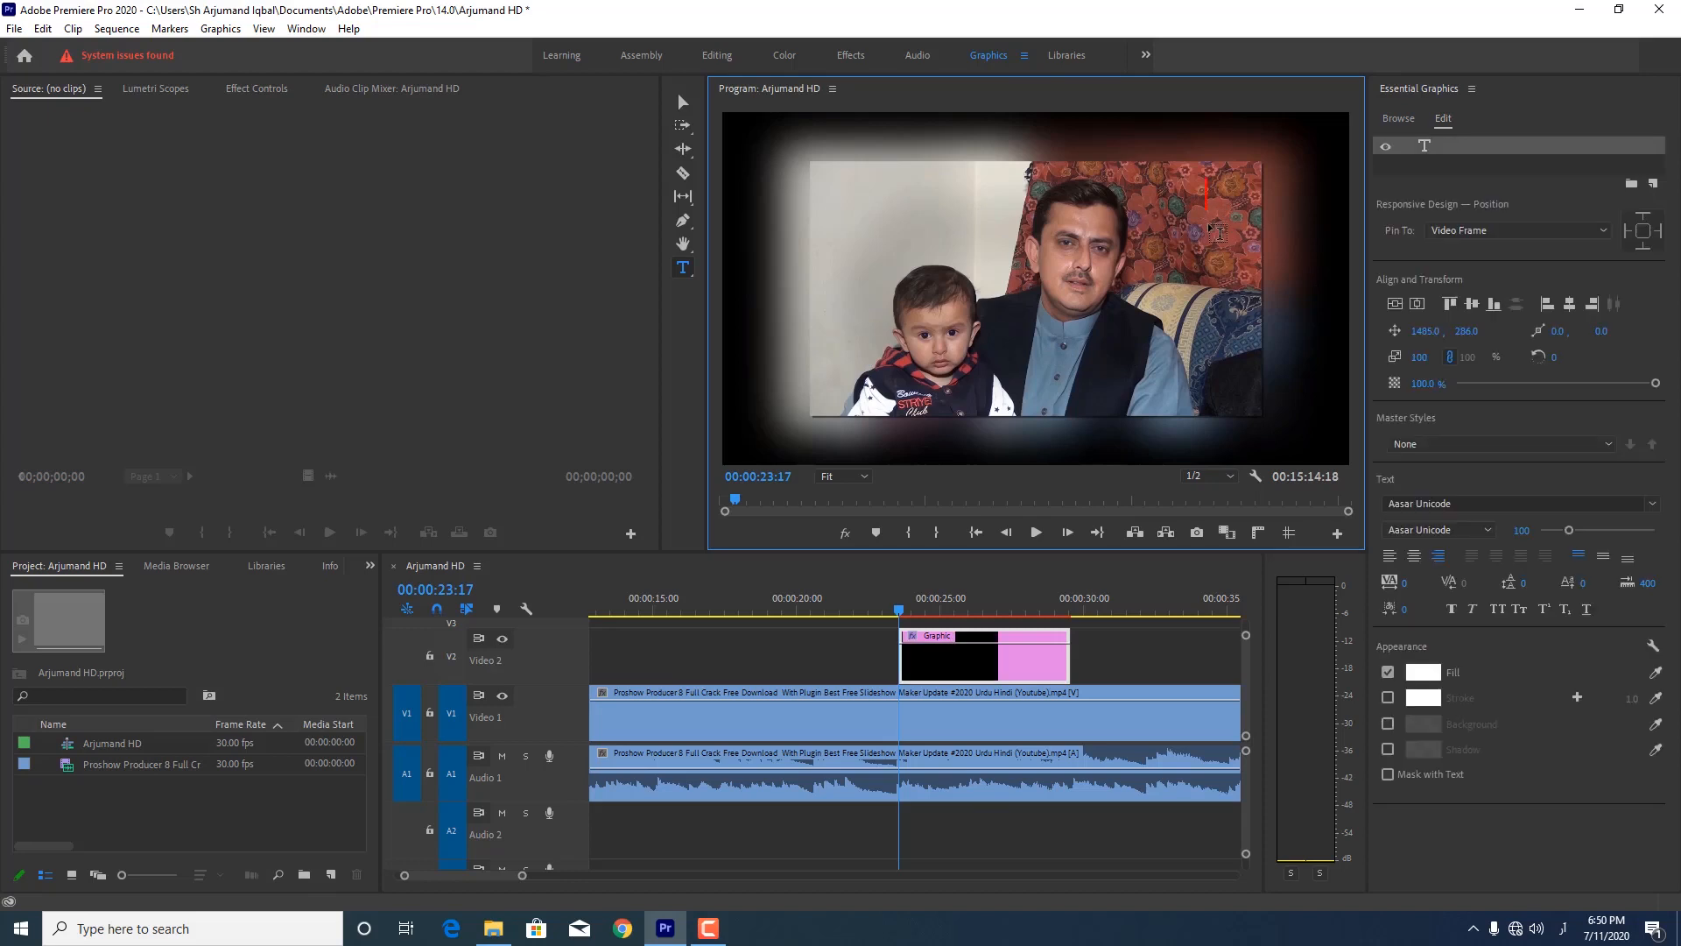
text(ارجمند)
- Add a second text layer just below the first in the Diwani Simple Outline font, containing the person's name in Urdu
click(1194, 261)
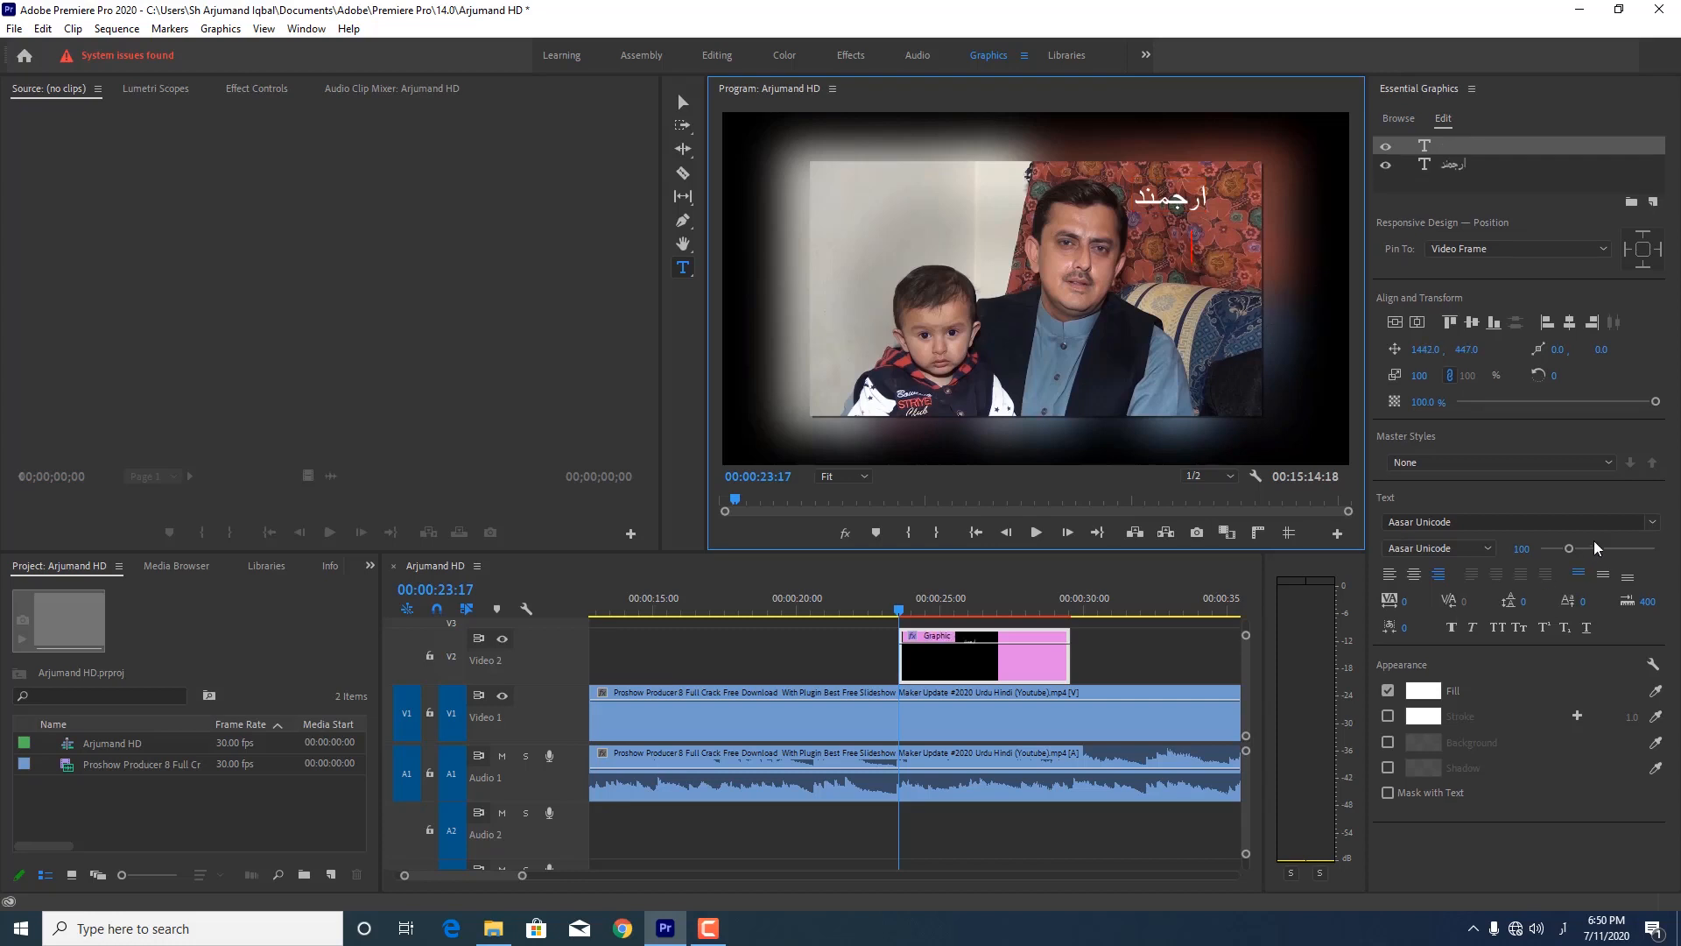
click(1646, 524)
scroll(1515, 724, down, 10)
scroll(1515, 725, down, 8)
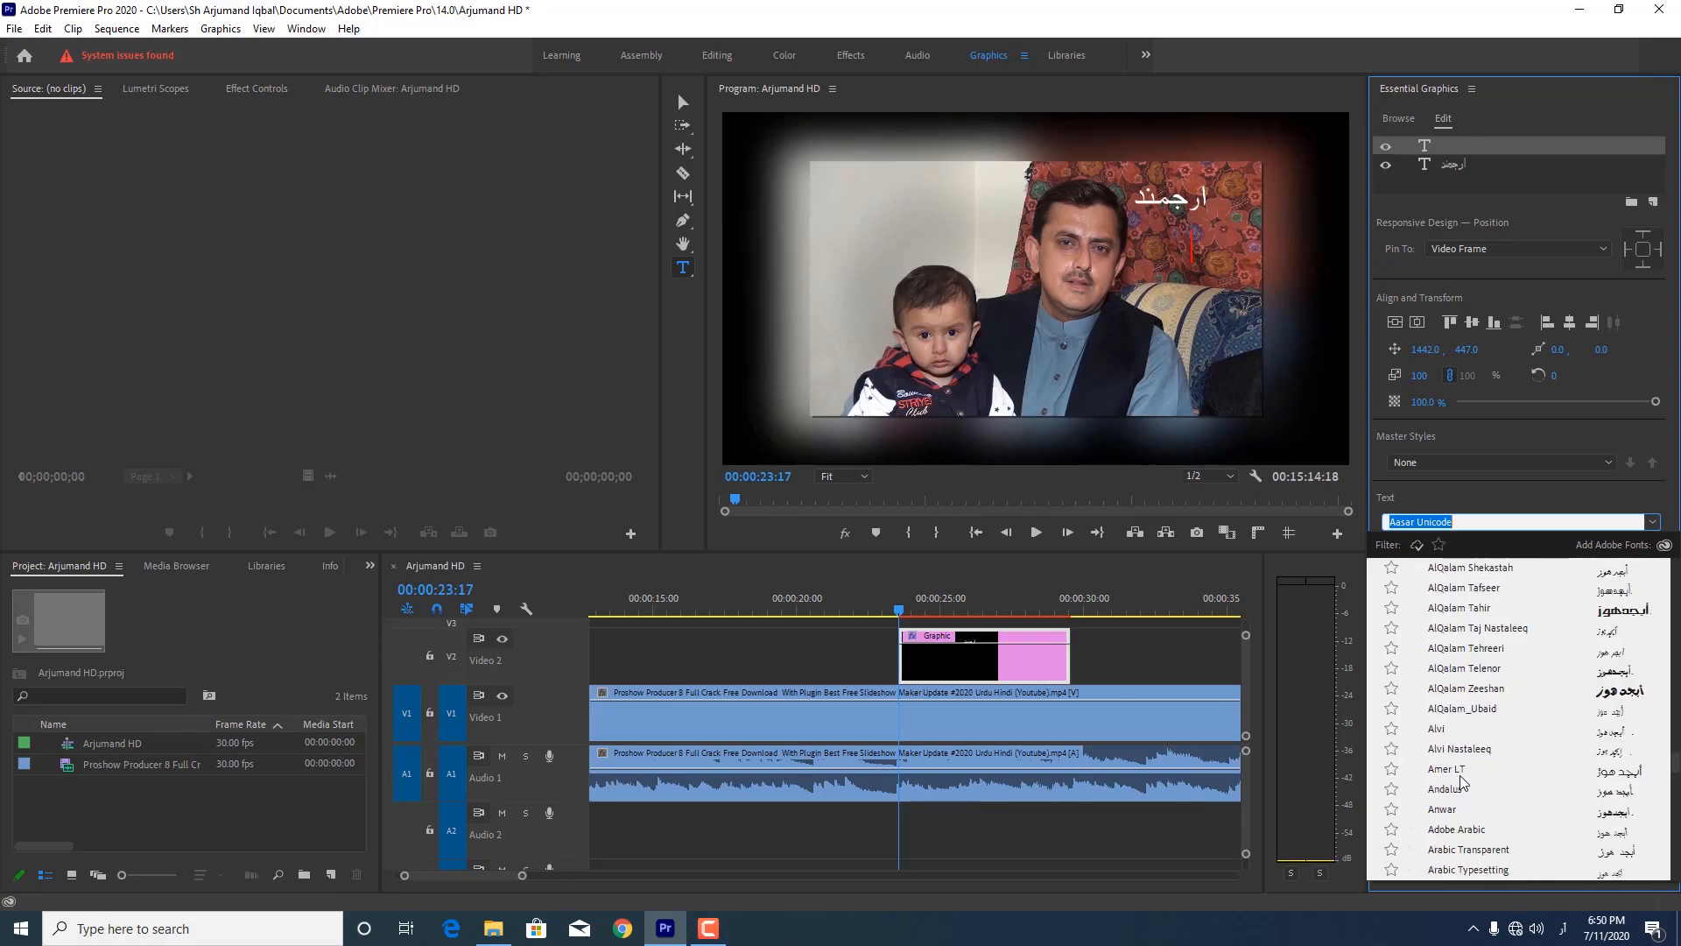
scroll(1460, 796, down, 1)
scroll(1460, 796, down, 3)
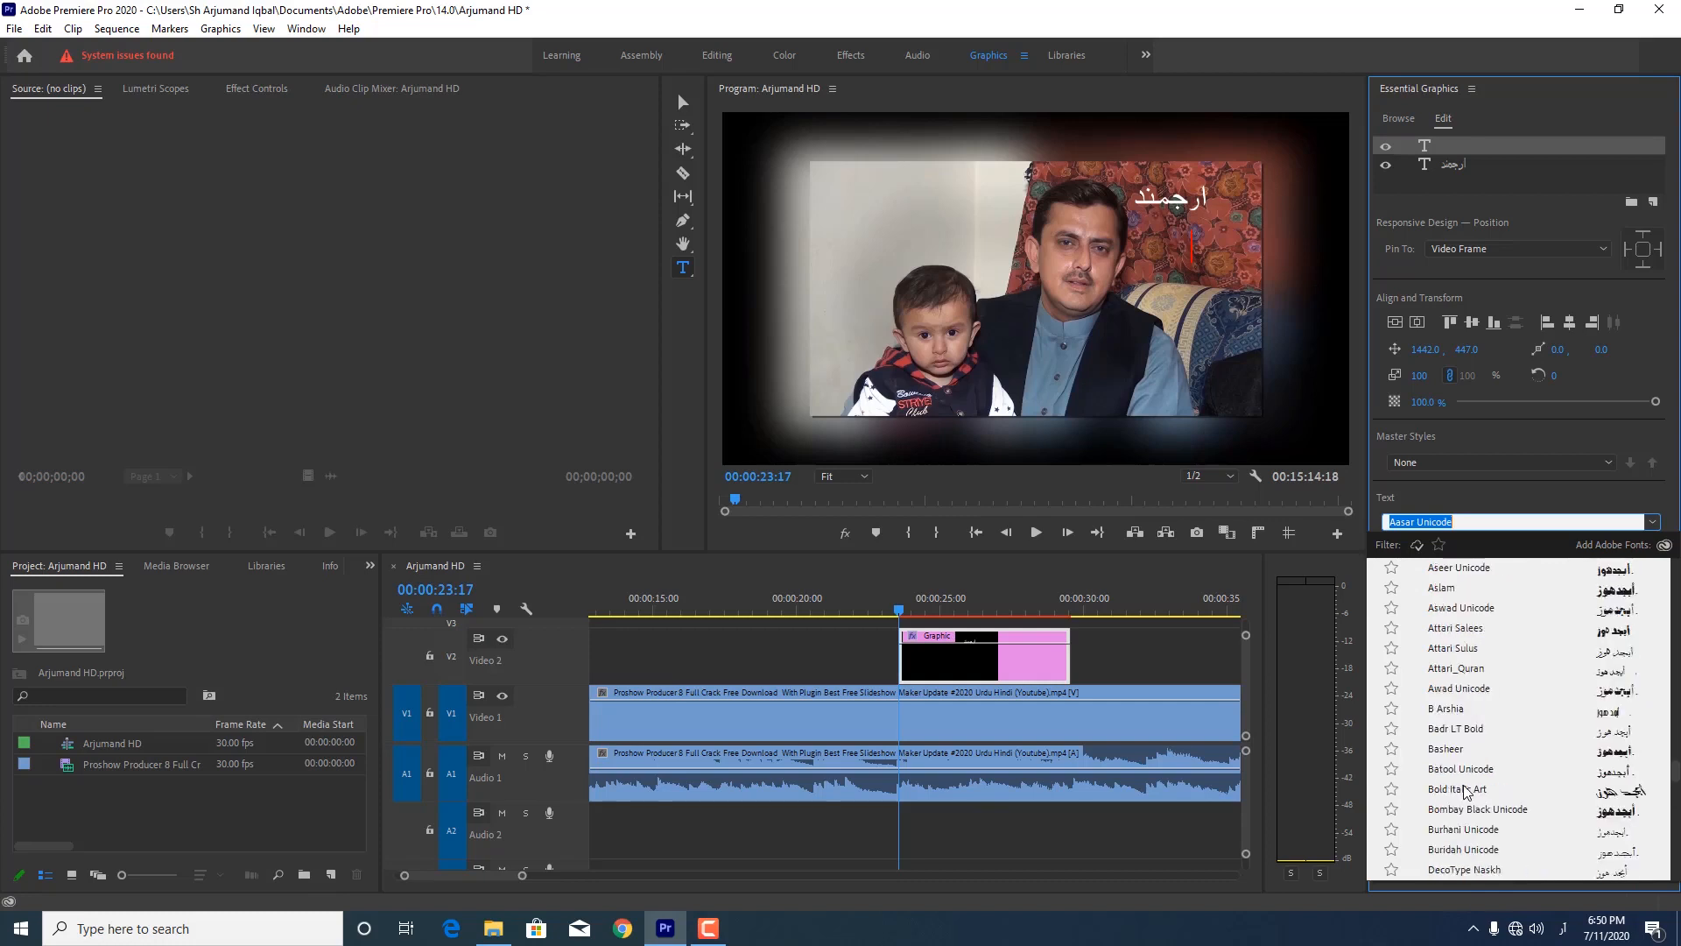
key(Escape)
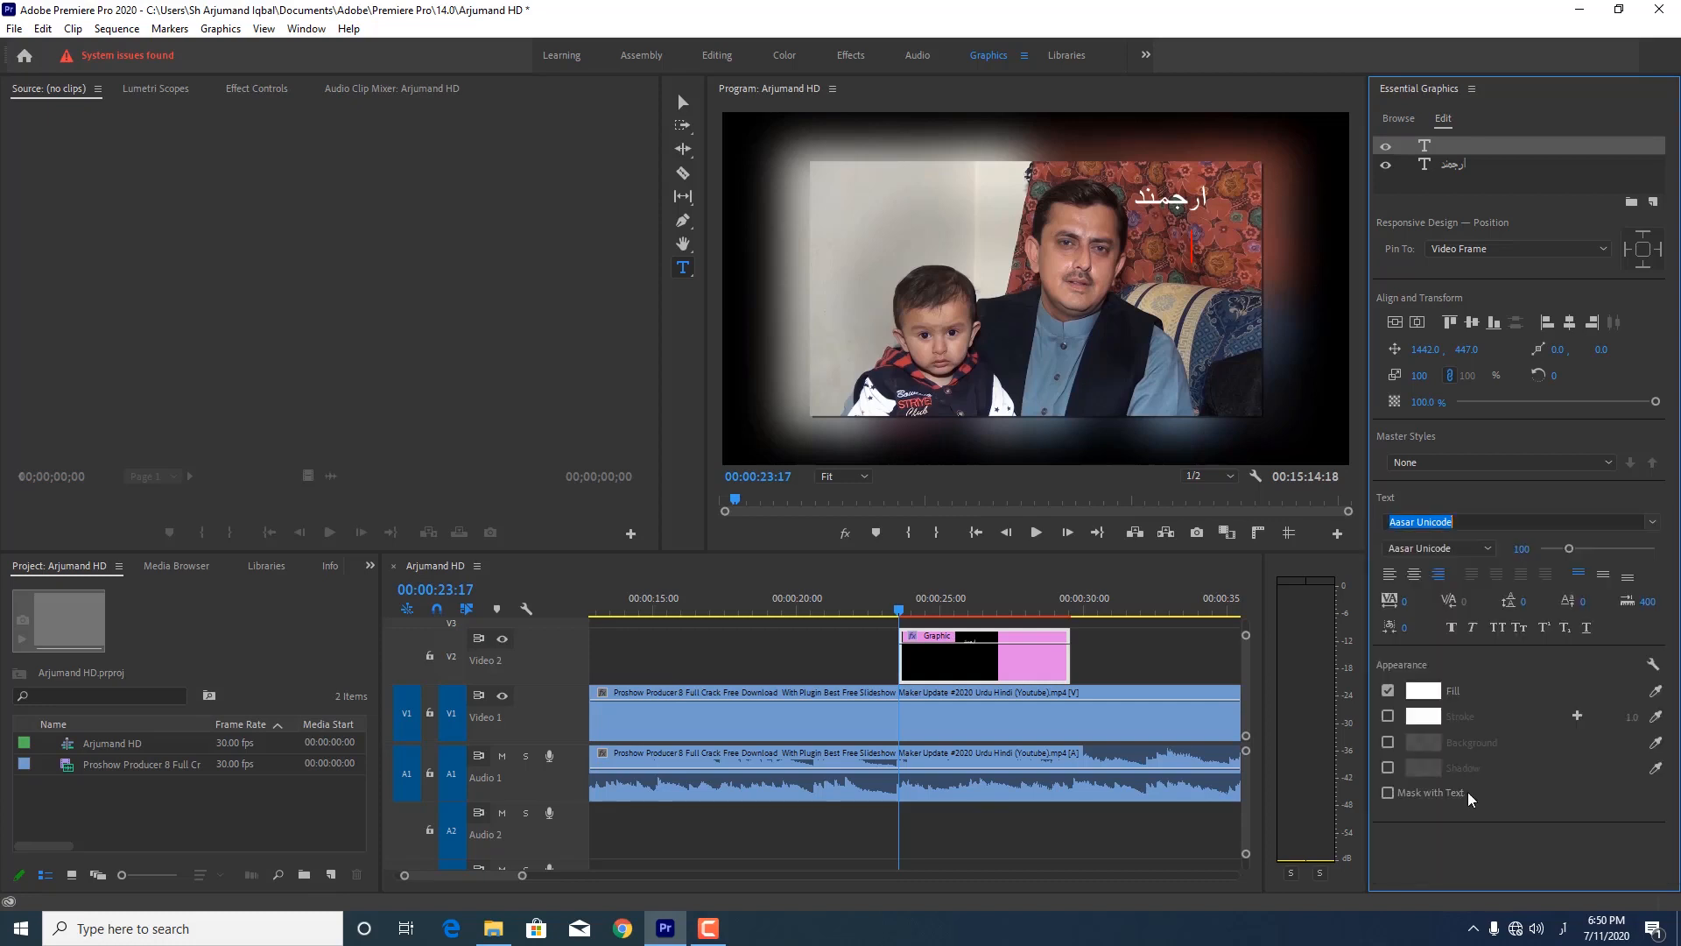
click(1193, 252)
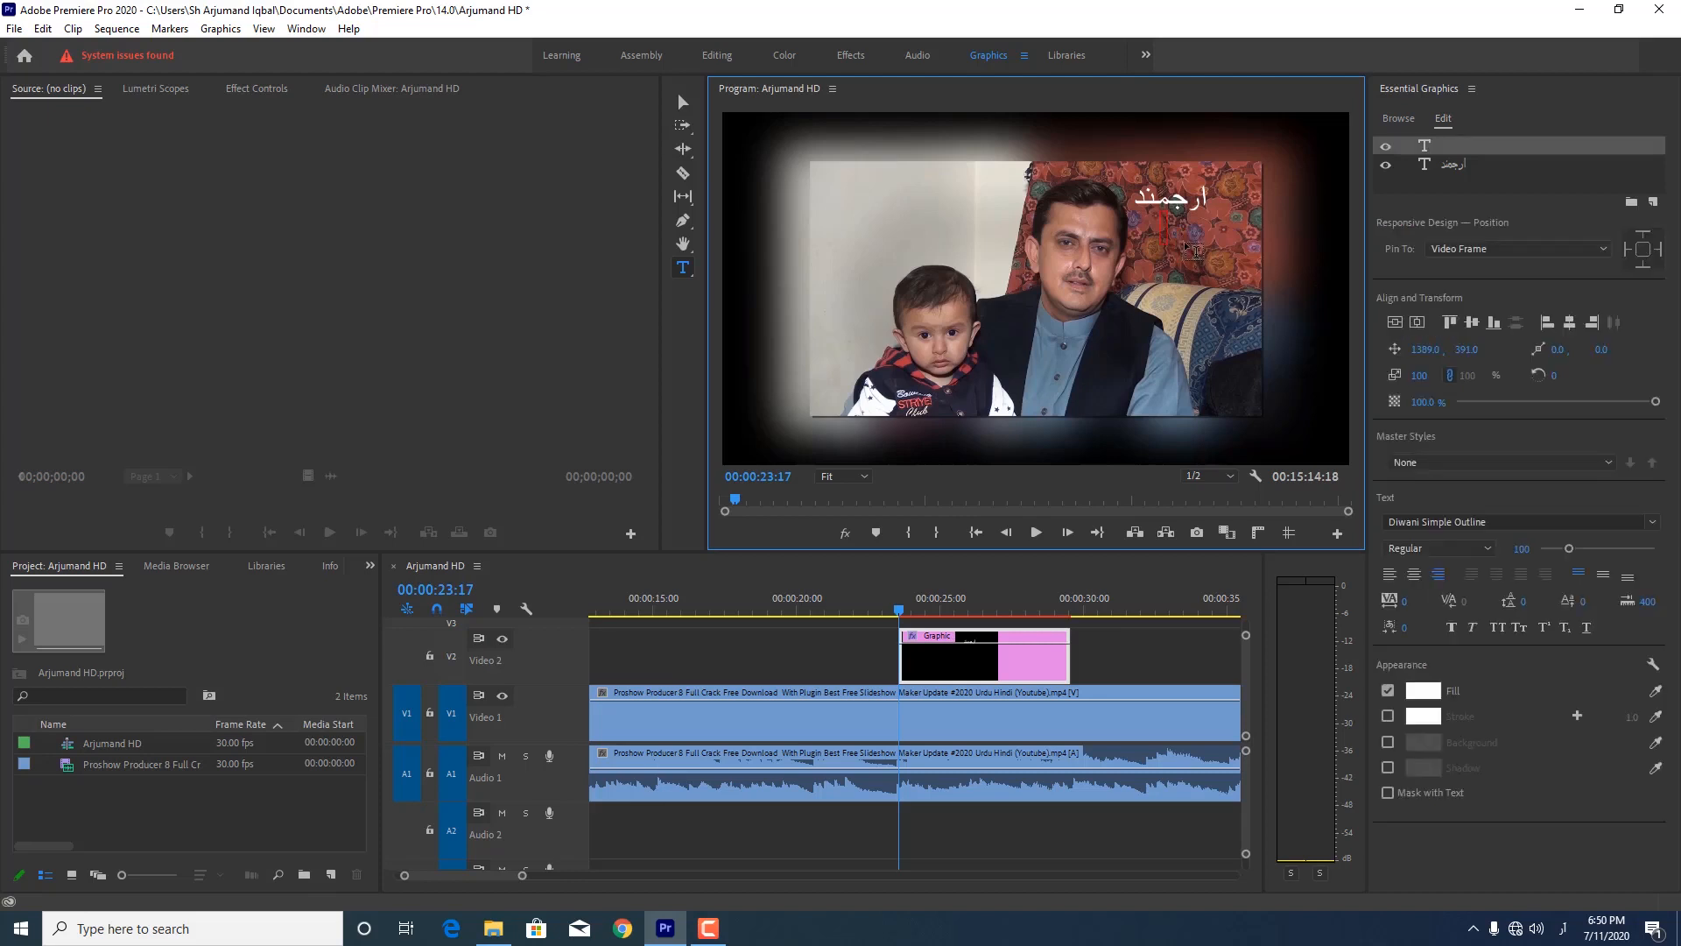
text(ارجمند)
- Add a third text layer in the Kalam Unicode font at about 512, 227 above the child, and enter the person's name in Urdu
click(884, 206)
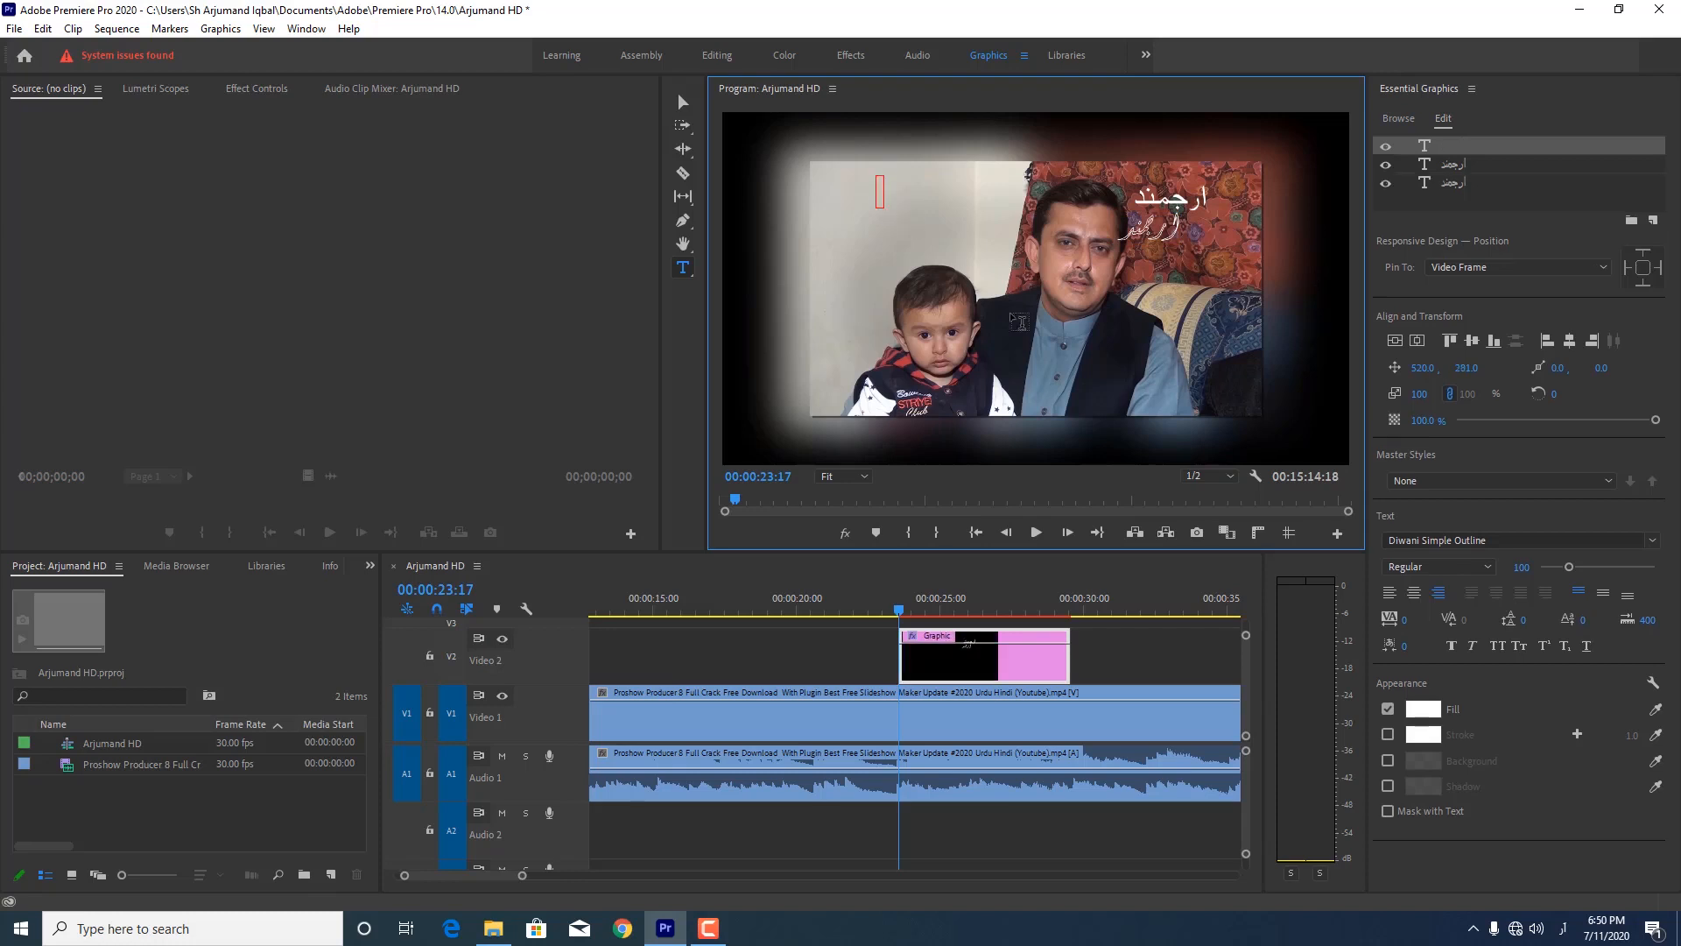
click(1651, 540)
scroll(1550, 634, down, 15)
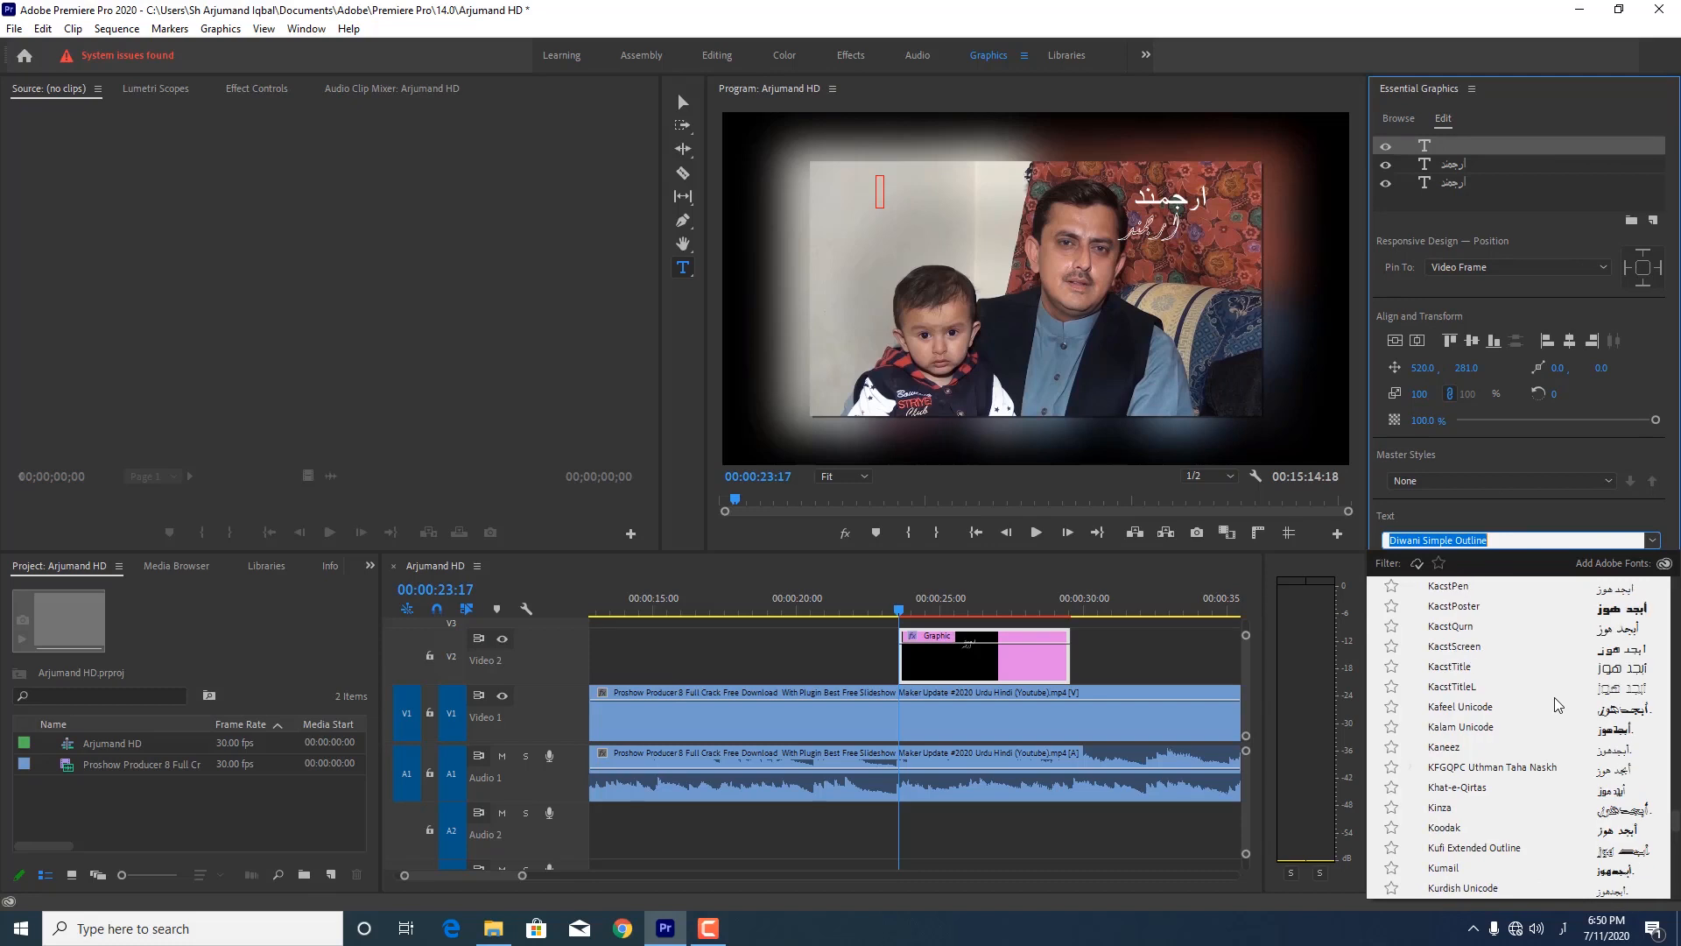
click(1483, 729)
click(884, 194)
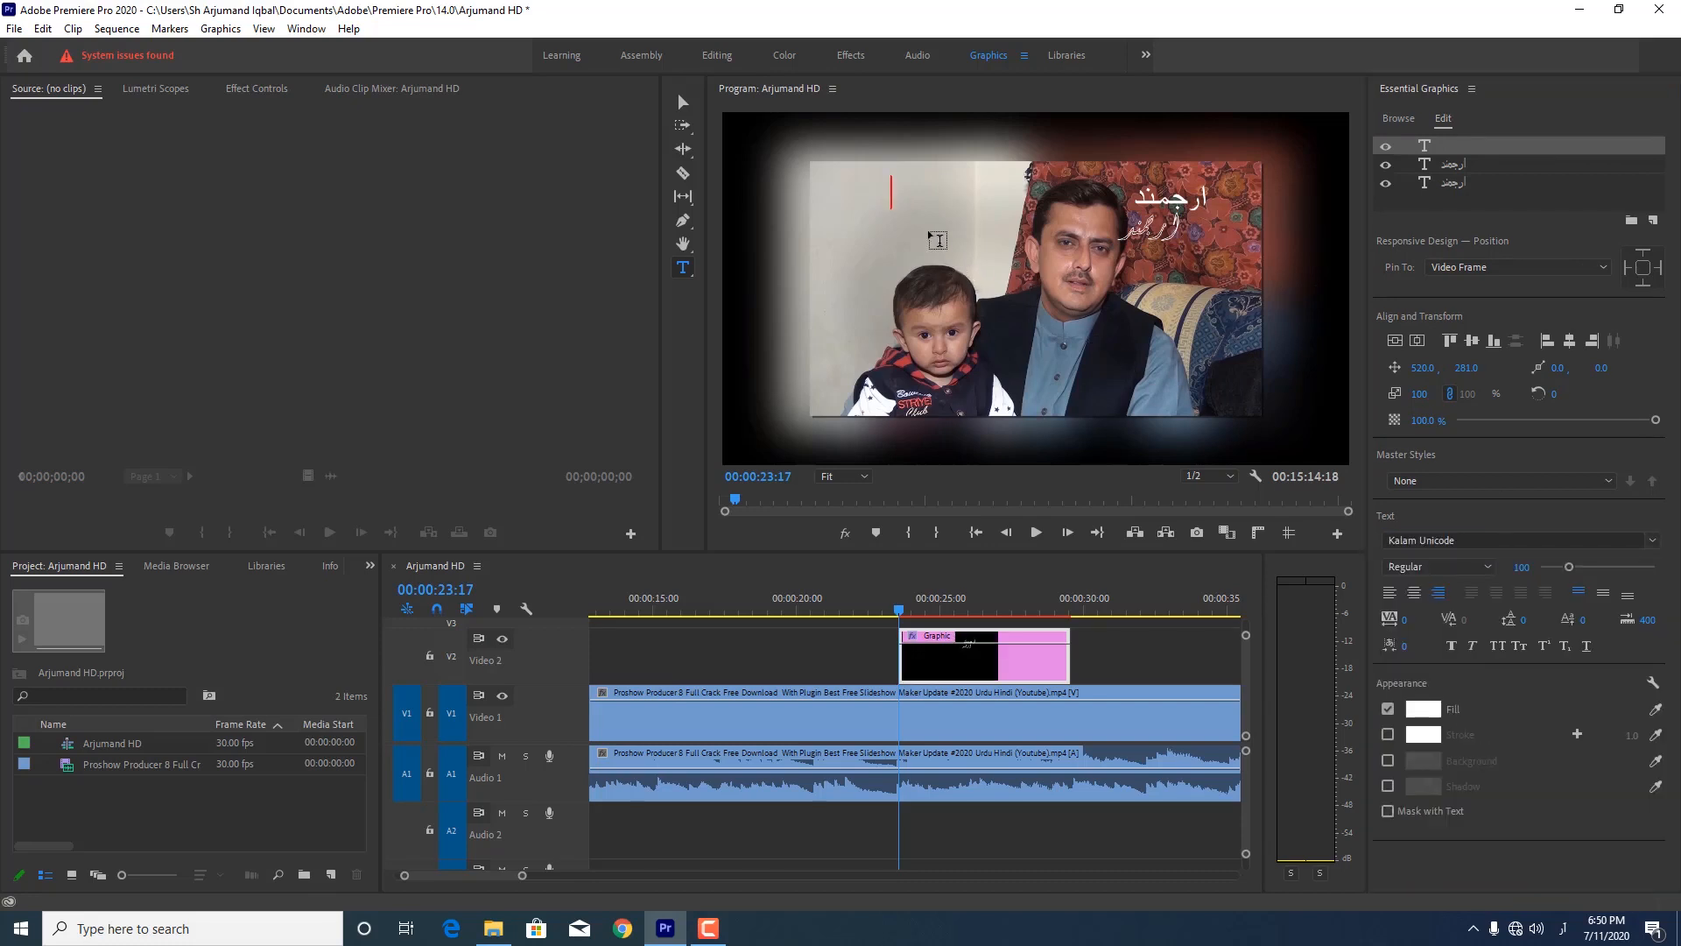
click(900, 195)
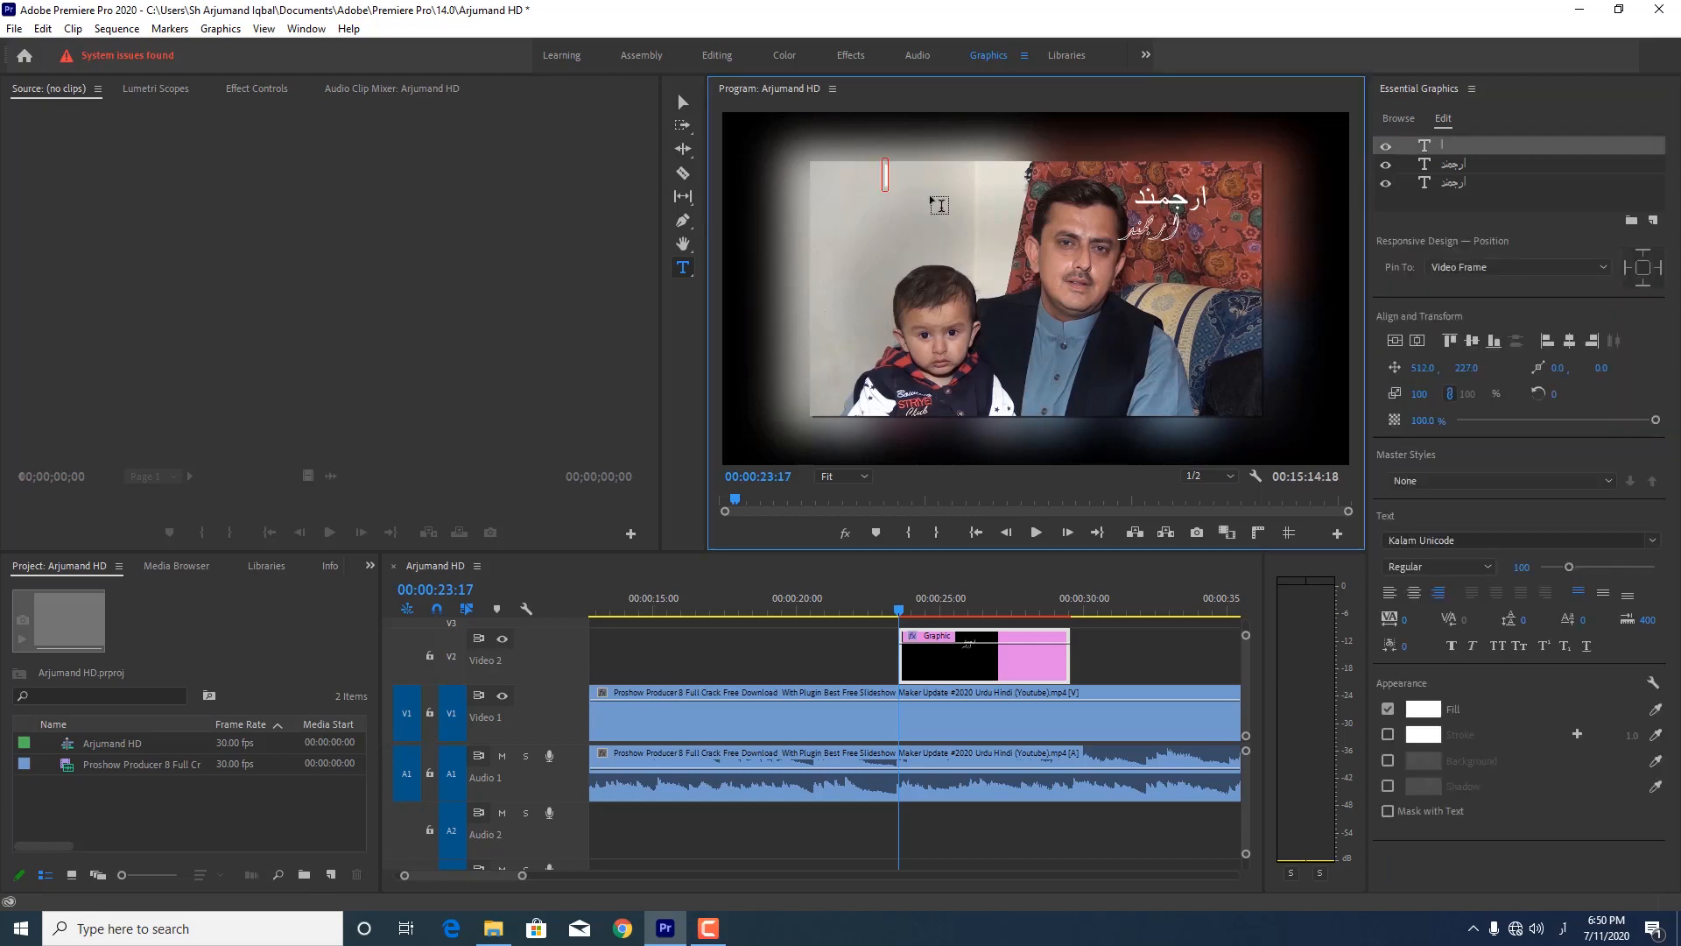
text(ارجمند)
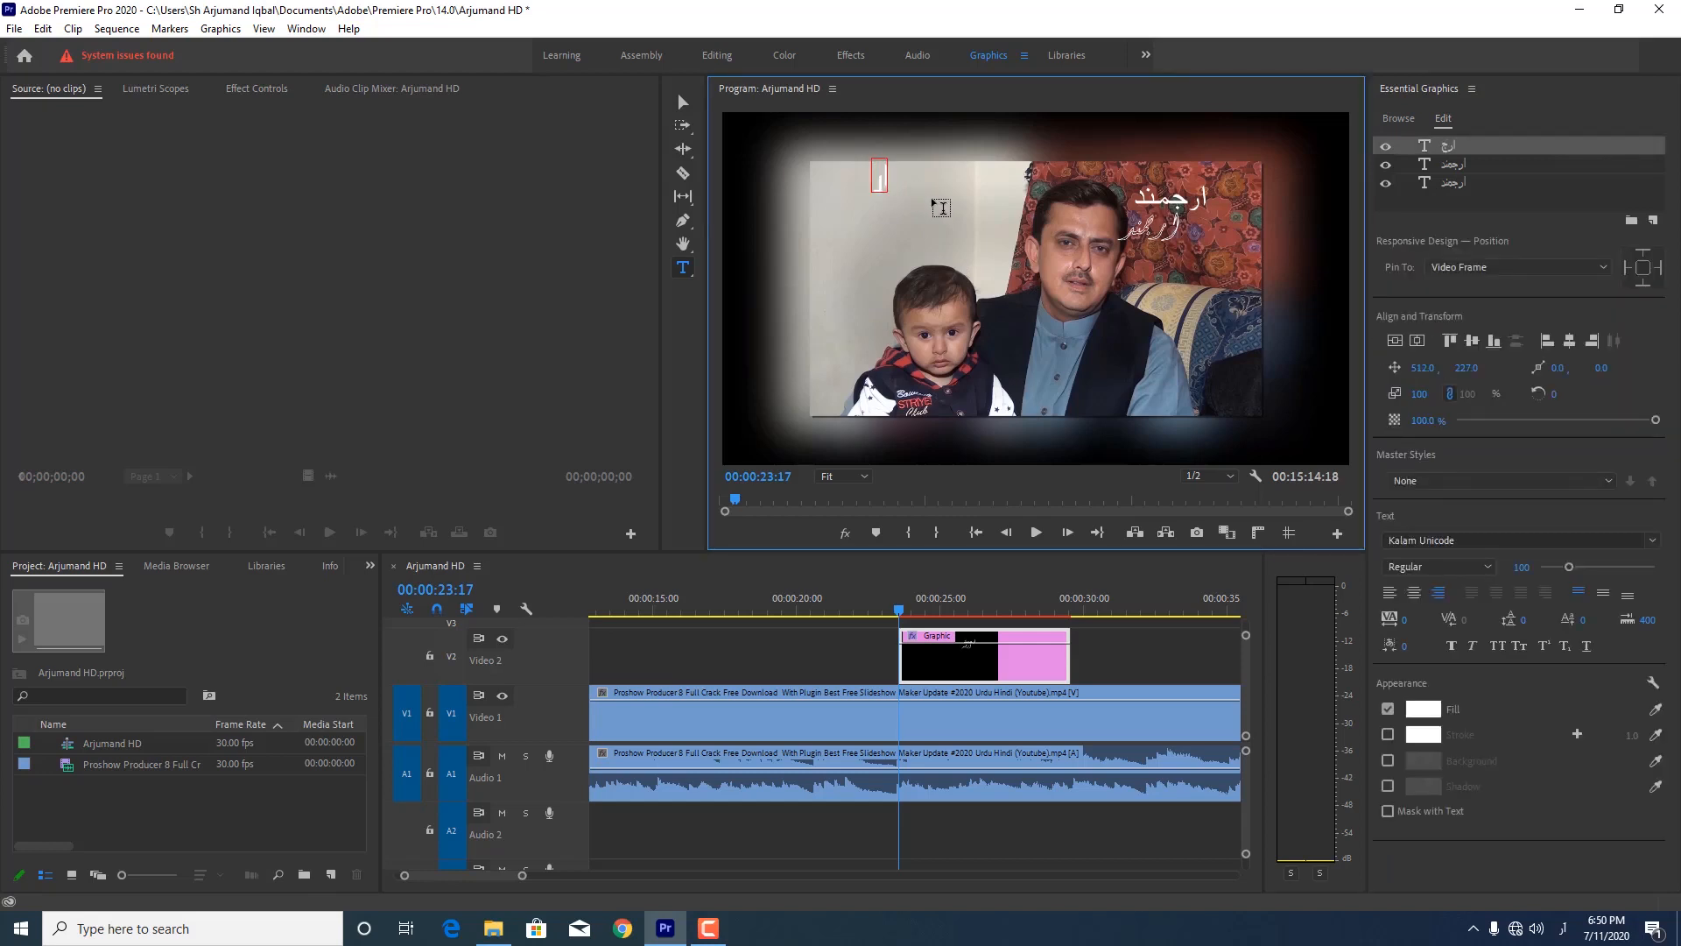